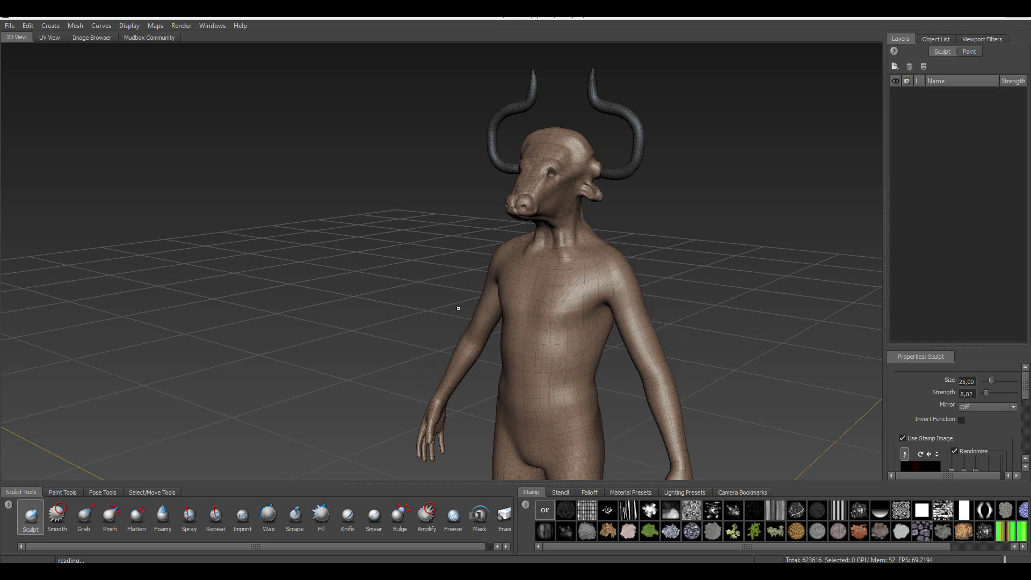
# Set the Sculpt brush mirroring to the X axis.
pyautogui.keyDown('alt'); pyautogui.moveTo(415, 304); pyautogui.dragTo(870, 335); pyautogui.keyUp('alt')
pyautogui.click(975, 408)
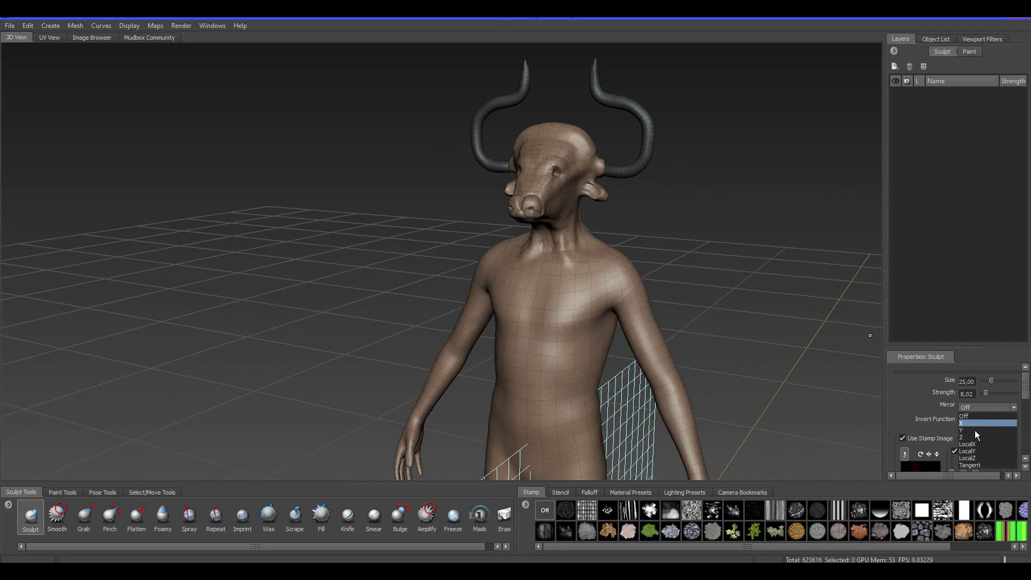
pyautogui.click(975, 424)
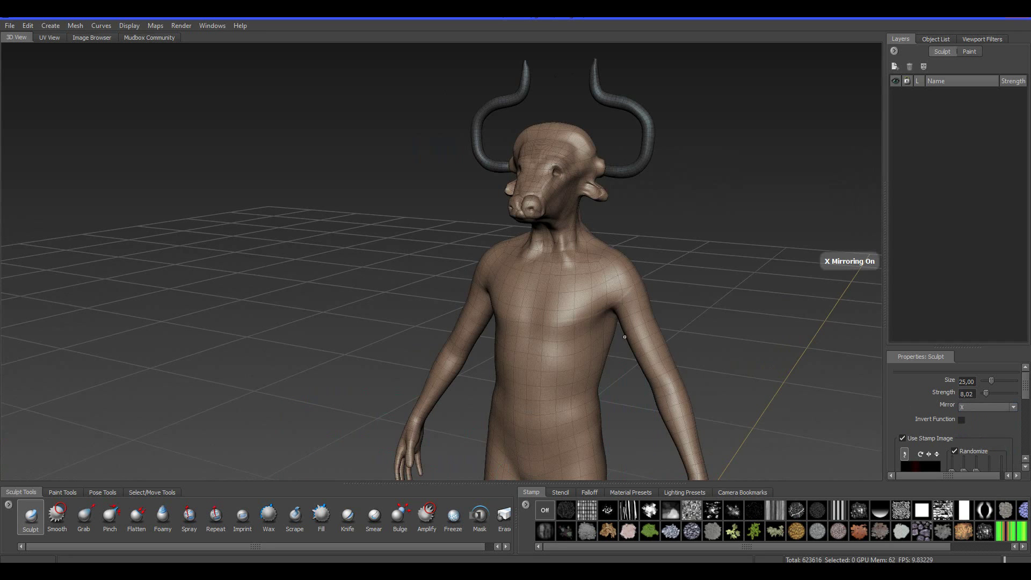
# Make the human body mesh active for sculpting and reduce the Sculpt brush size to 2.92.
pyautogui.scroll(5, 633, 358)
pyautogui.scroll(3, 633, 358)
pyautogui.keyDown('alt'); pyautogui.moveTo(529, 315); pyautogui.dragTo(620, 300); pyautogui.keyUp('alt')
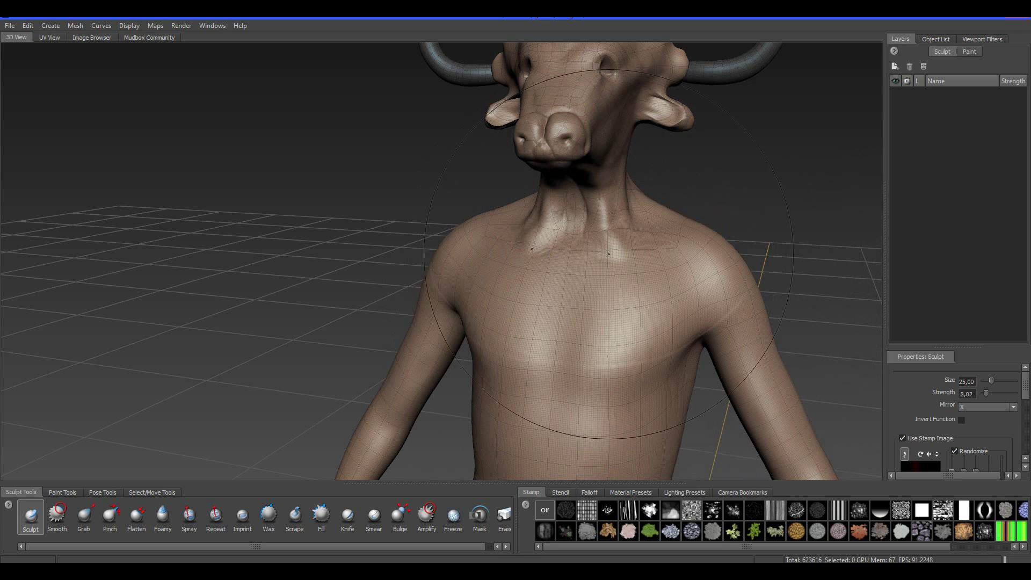
pyautogui.click(717, 285)
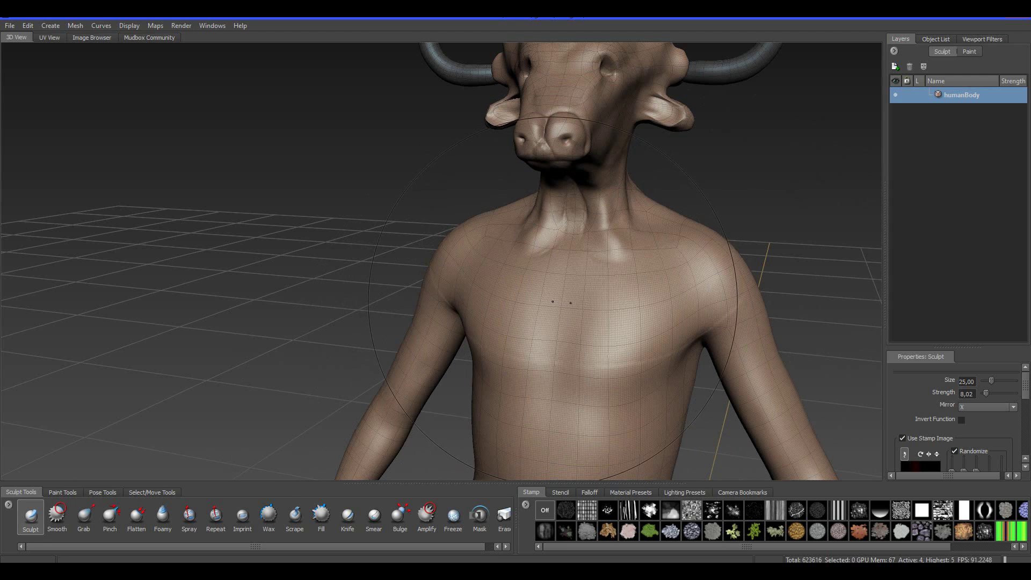
pyautogui.press('b')
pyautogui.moveTo(553, 308)
pyautogui.mouseDown()
pyautogui.moveTo(401, 307)
pyautogui.moveTo(552, 307)
pyautogui.mouseUp()
pyautogui.scroll(5, 617, 352)
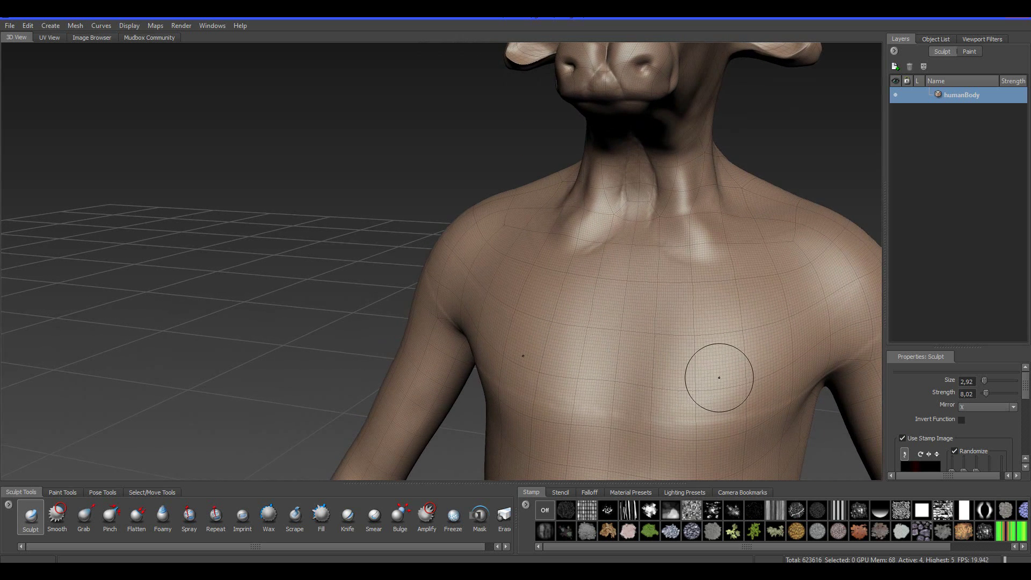
# Turn off the stamp image, lower the Sculpt strength to 0.58 and build up rounded volume on both pectorals.
pyautogui.moveTo(827, 549); pyautogui.dragTo(904, 551)
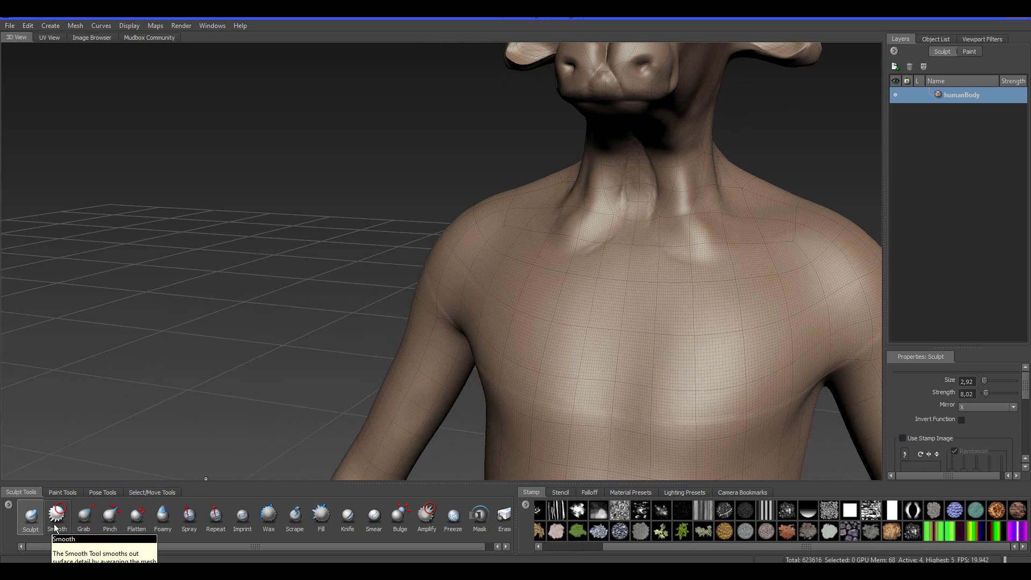
pyautogui.click(588, 293)
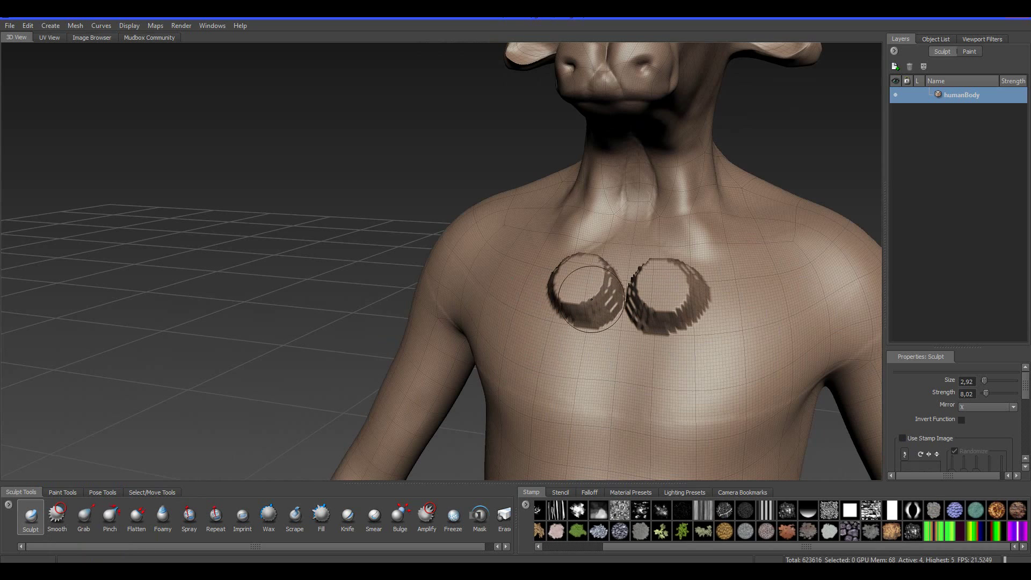
pyautogui.hotkey('ctrl', 'z')
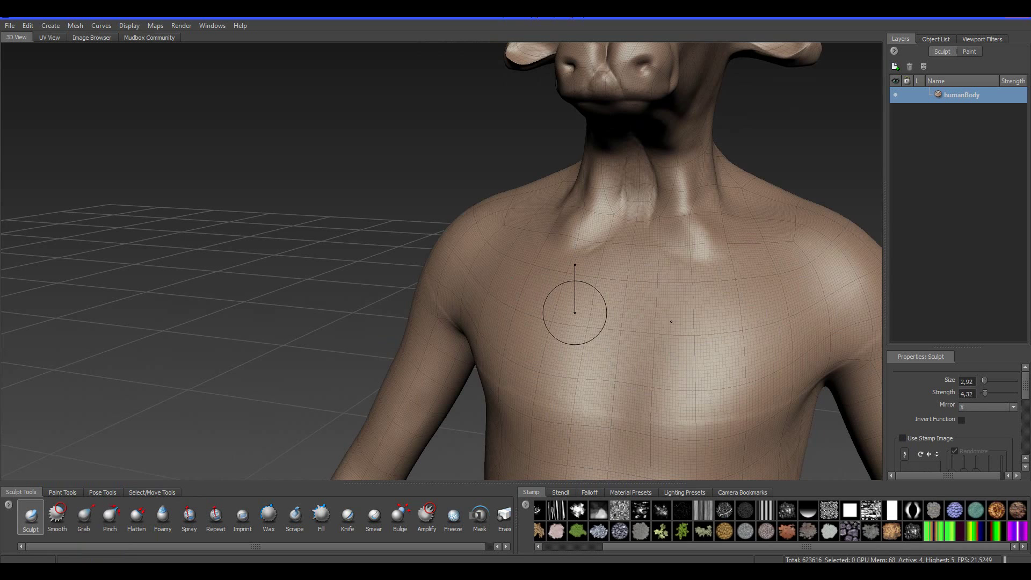
pyautogui.moveTo(589, 265)
pyautogui.mouseDown()
pyautogui.moveTo(531, 269)
pyautogui.moveTo(514, 339)
pyautogui.moveTo(515, 364)
pyautogui.moveTo(558, 400)
pyautogui.moveTo(594, 404)
pyautogui.moveTo(612, 371)
pyautogui.moveTo(591, 334)
pyautogui.moveTo(596, 279)
pyautogui.moveTo(549, 301)
pyautogui.moveTo(566, 341)
pyautogui.moveTo(570, 329)
pyautogui.mouseUp()
pyautogui.moveTo(630, 280)
pyautogui.keyDown('alt'); pyautogui.mouseDown(button='middle')
pyautogui.moveTo(617, 295)
pyautogui.moveTo(561, 302)
pyautogui.mouseUp(button='middle'); pyautogui.keyUp('alt')
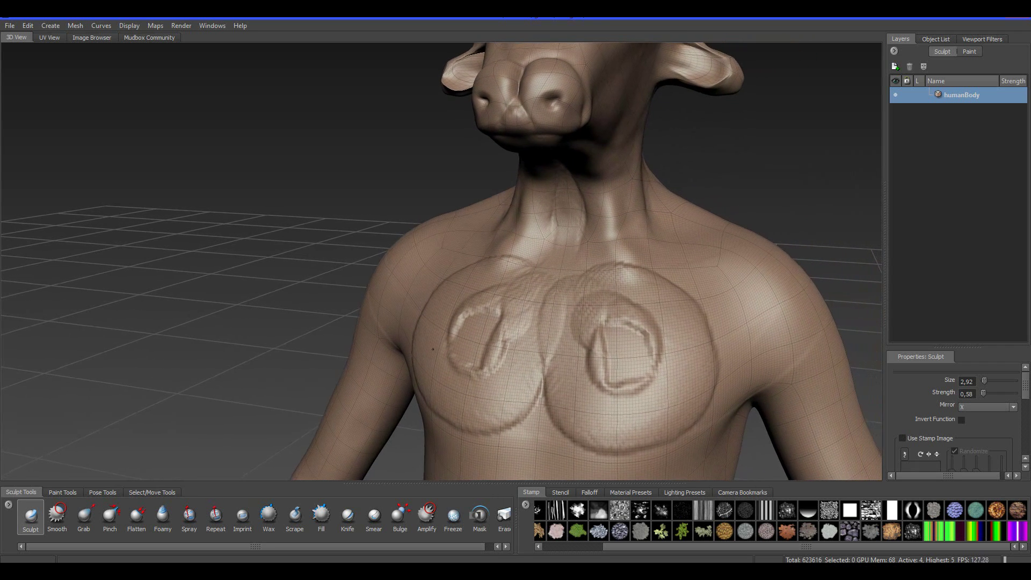
# Smooth the built-up pectorals so that their ridges and outer rims blend into the chest.
pyautogui.click(59, 517)
pyautogui.moveTo(481, 396)
pyautogui.mouseDown()
pyautogui.moveTo(477, 411)
pyautogui.moveTo(454, 416)
pyautogui.moveTo(467, 333)
pyautogui.moveTo(540, 372)
pyautogui.mouseUp()
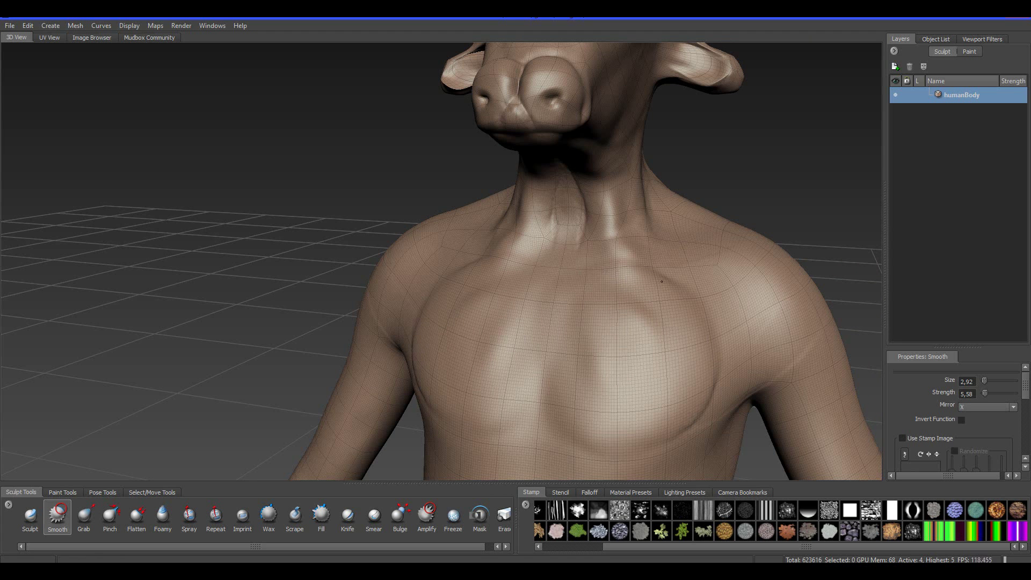
pyautogui.keyDown('alt'); pyautogui.moveTo(686, 346); pyautogui.dragTo(504, 324, button='right'); pyautogui.keyUp('alt')
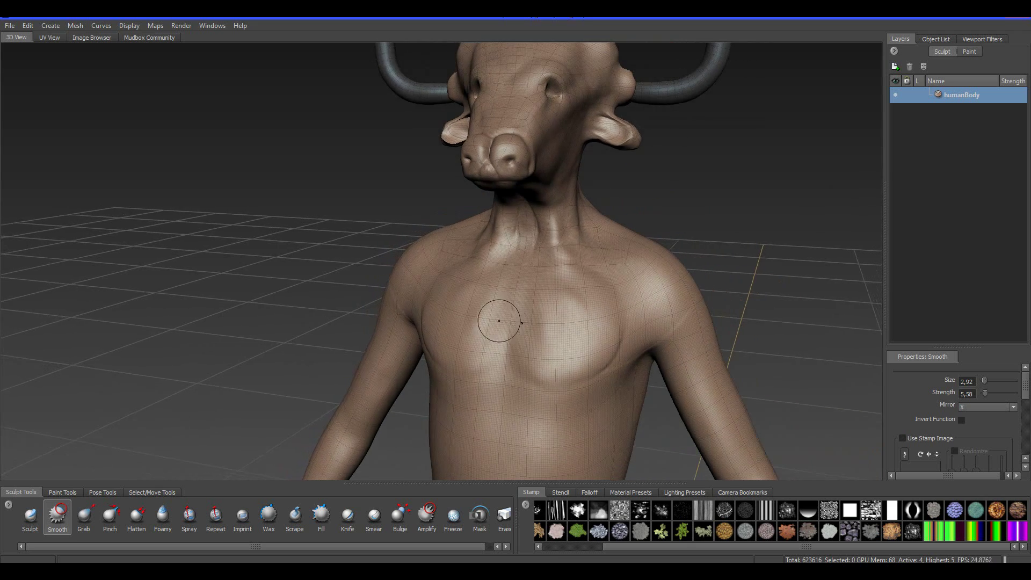
pyautogui.keyDown('alt'); pyautogui.moveTo(505, 324); pyautogui.dragTo(544, 352, button='middle'); pyautogui.keyUp('alt')
pyautogui.keyDown('alt'); pyautogui.moveTo(544, 352); pyautogui.dragTo(454, 304); pyautogui.keyUp('alt')
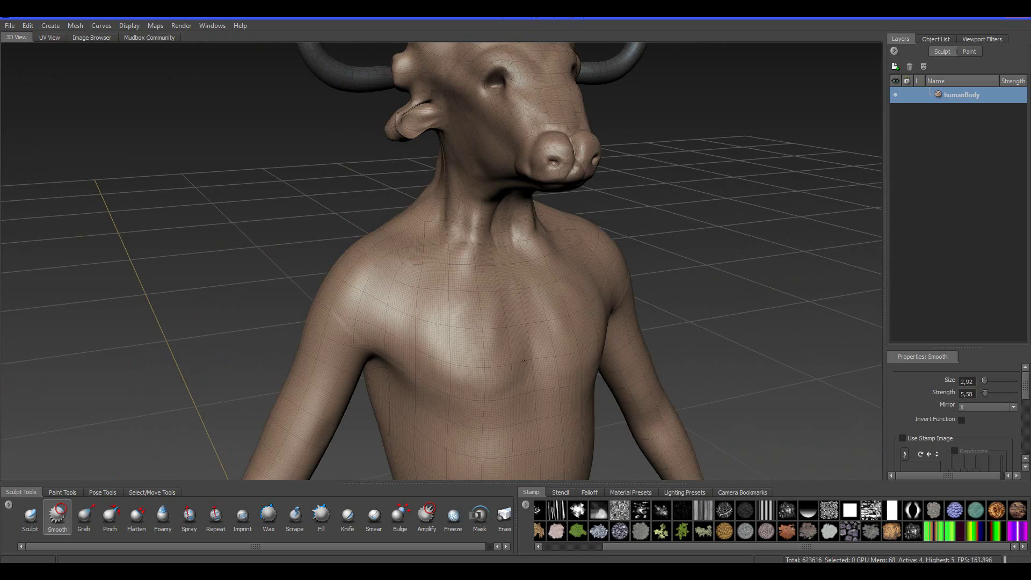
# Examine the smoothed chest, neck and shoulder forms from several angles and distances.
pyautogui.keyDown('alt'); pyautogui.moveTo(619, 380); pyautogui.dragTo(797, 338); pyautogui.keyUp('alt')
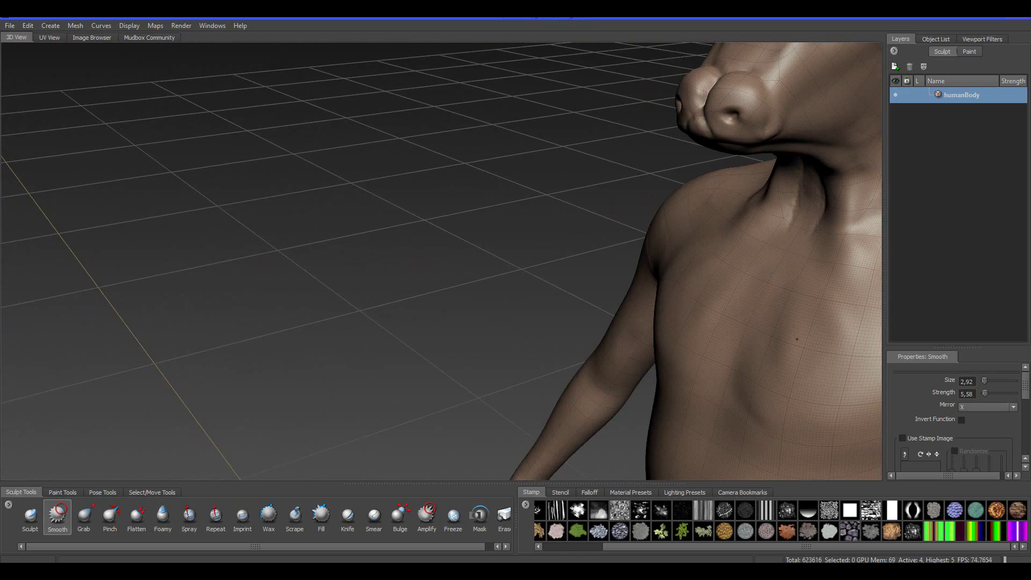
pyautogui.scroll(-4, 794, 321)
pyautogui.keyDown('alt'); pyautogui.moveTo(794, 320); pyautogui.dragTo(670, 331, button='middle'); pyautogui.keyUp('alt')
pyautogui.keyDown('alt'); pyautogui.moveTo(670, 330); pyautogui.dragTo(709, 299); pyautogui.keyUp('alt')
pyautogui.keyDown('alt'); pyautogui.moveTo(499, 261); pyautogui.dragTo(709, 312, button='middle'); pyautogui.keyUp('alt')
pyautogui.keyDown('alt'); pyautogui.moveTo(708, 312); pyautogui.dragTo(694, 354); pyautogui.keyUp('alt')
pyautogui.keyDown('alt'); pyautogui.moveTo(695, 353); pyautogui.dragTo(749, 357, button='right'); pyautogui.keyUp('alt')
pyautogui.keyDown('alt'); pyautogui.moveTo(749, 357); pyautogui.dragTo(481, 276, button='middle'); pyautogui.keyUp('alt')
pyautogui.keyDown('alt'); pyautogui.moveTo(519, 298); pyautogui.dragTo(541, 307, button='right'); pyautogui.keyUp('alt')
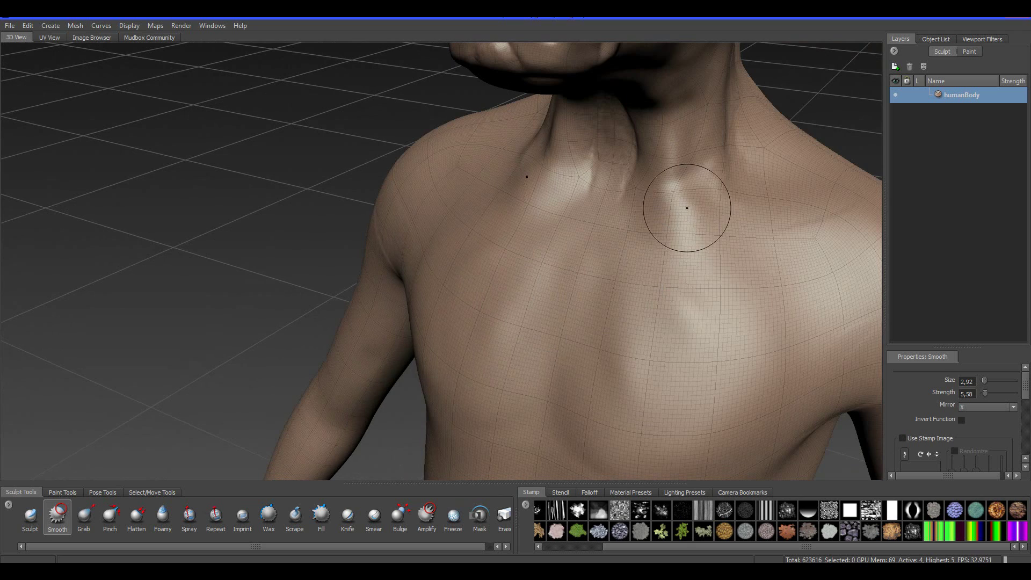
pyautogui.keyDown('alt'); pyautogui.moveTo(668, 315); pyautogui.dragTo(596, 199); pyautogui.keyUp('alt')
pyautogui.keyDown('alt'); pyautogui.moveTo(755, 214); pyautogui.dragTo(654, 143, button='middle'); pyautogui.keyUp('alt')
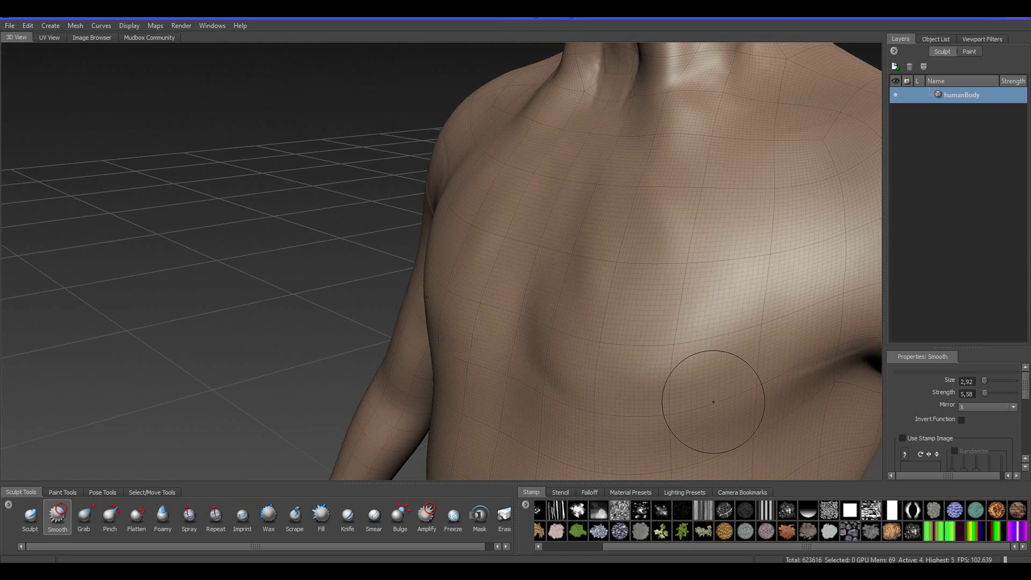
# Set up the Sculpt brush with a dark red stamp image, strength 14.73 and size 1.89.
pyautogui.click(31, 516)
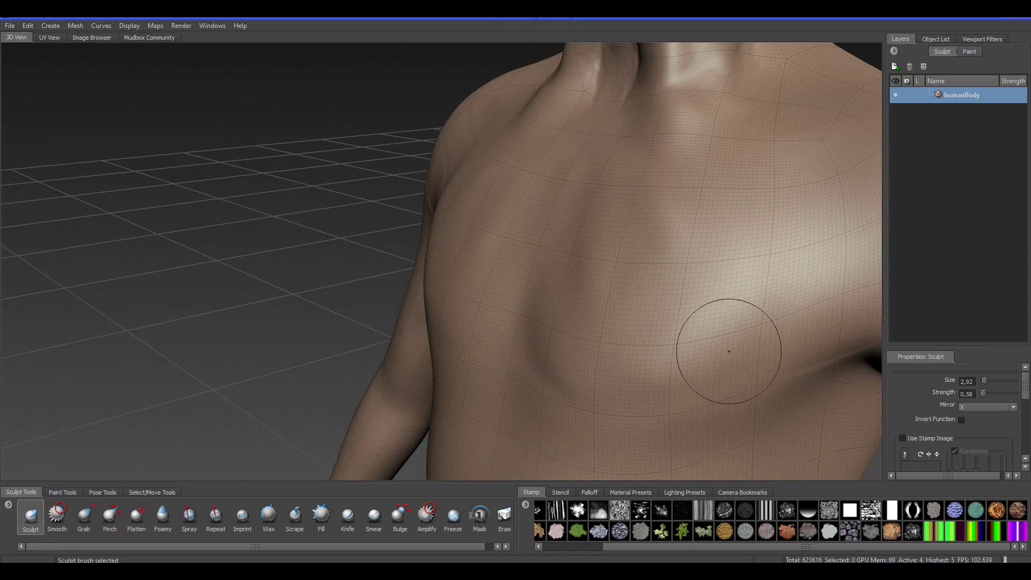
pyautogui.click(1025, 540)
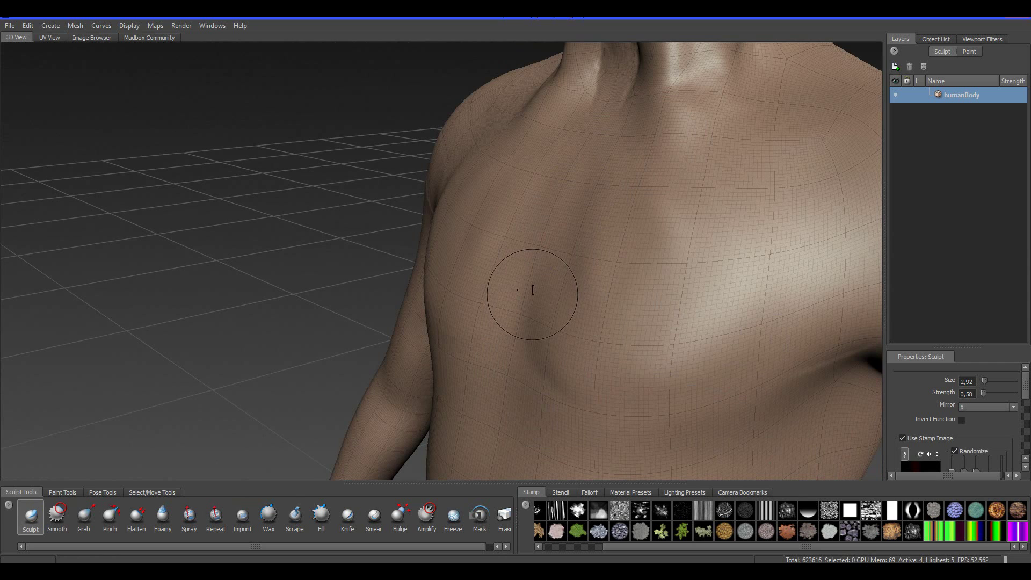
pyautogui.moveTo(532, 204); pyautogui.dragTo(532, 66)
pyautogui.moveTo(549, 256); pyautogui.dragTo(550, 59)
pyautogui.moveTo(584, 256)
pyautogui.keyDown('alt'); pyautogui.mouseDown()
pyautogui.moveTo(614, 345)
pyautogui.moveTo(552, 230)
pyautogui.mouseUp(); pyautogui.keyUp('alt')
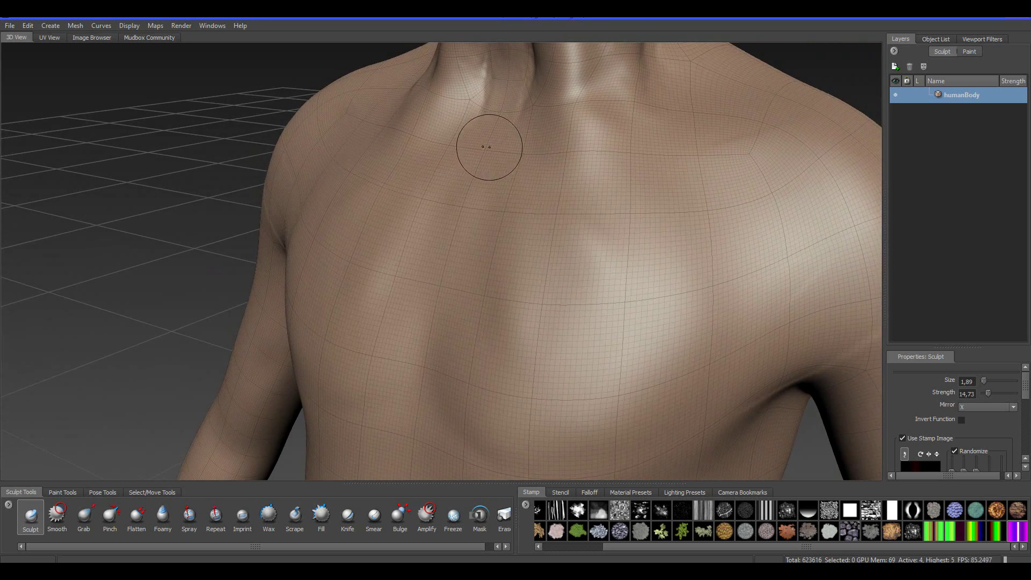
pyautogui.moveTo(483, 153); pyautogui.dragTo(467, 241)
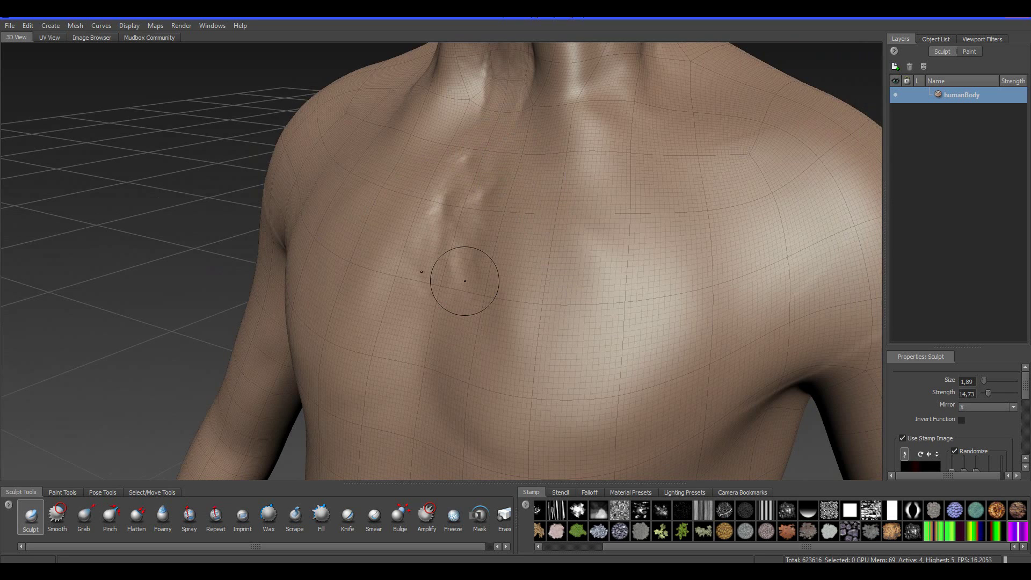
pyautogui.hotkey('ctrl', 'z')
pyautogui.hotkey('ctrl', 'z')
# Reduce the Sculpt brush size to 0.40 and sculpt a line down the sternum that separates the pectorals.
pyautogui.press('b')
pyautogui.moveTo(464, 281); pyautogui.dragTo(438, 281)
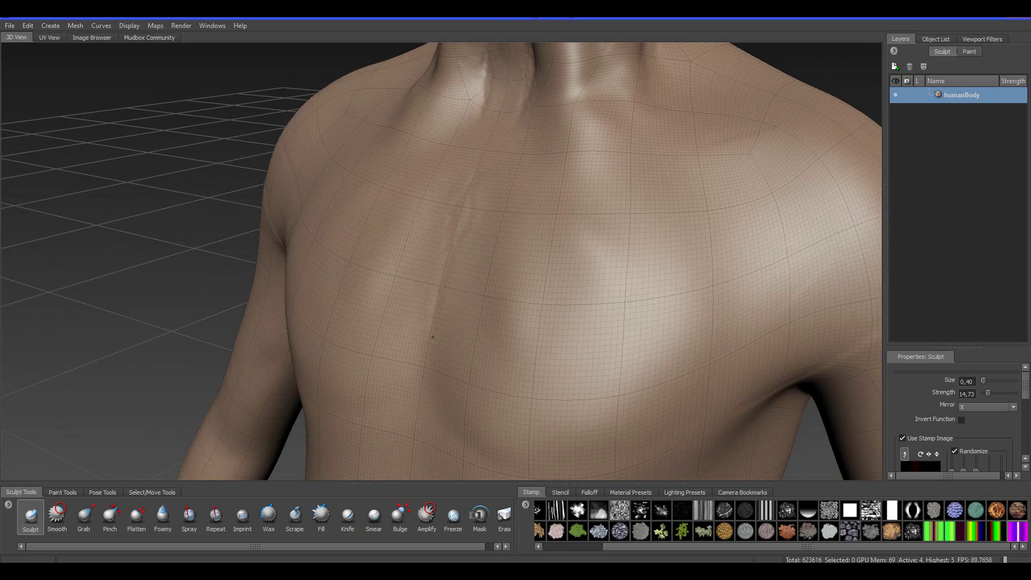
pyautogui.moveTo(538, 279)
pyautogui.keyDown('alt'); pyautogui.mouseDown()
pyautogui.moveTo(567, 226)
pyautogui.moveTo(625, 192)
pyautogui.moveTo(599, 229)
pyautogui.mouseUp(); pyautogui.keyUp('alt')
pyautogui.moveTo(607, 174); pyautogui.dragTo(593, 299)
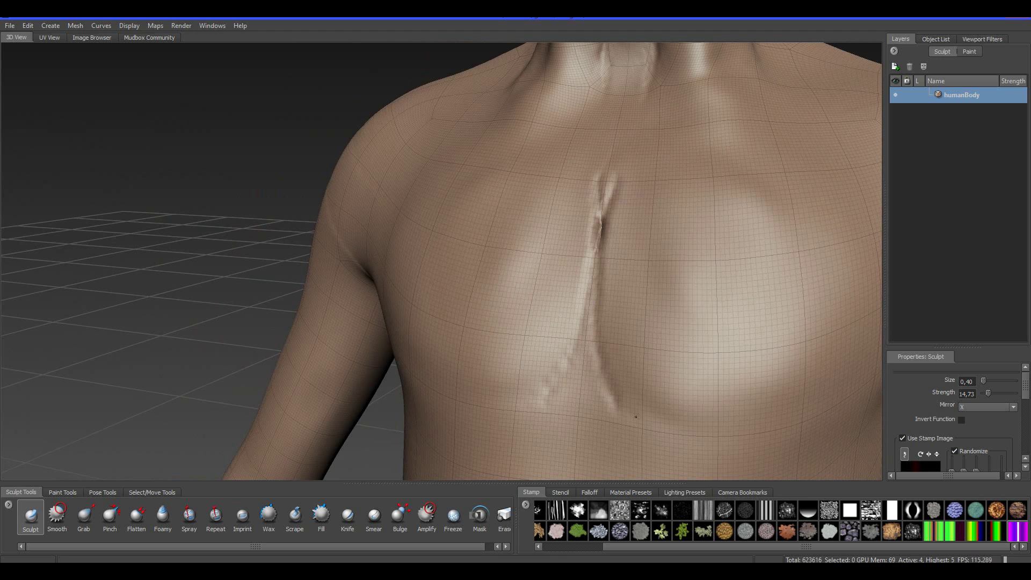
# Sculpt the lower edge line of the pectoral from the sternum towards the armpit.
pyautogui.moveTo(745, 372)
pyautogui.keyDown('alt'); pyautogui.mouseDown(button='middle')
pyautogui.moveTo(633, 285)
pyautogui.moveTo(755, 301)
pyautogui.mouseUp(button='middle'); pyautogui.keyUp('alt')
pyautogui.keyDown('alt'); pyautogui.moveTo(755, 302); pyautogui.dragTo(605, 269); pyautogui.keyUp('alt')
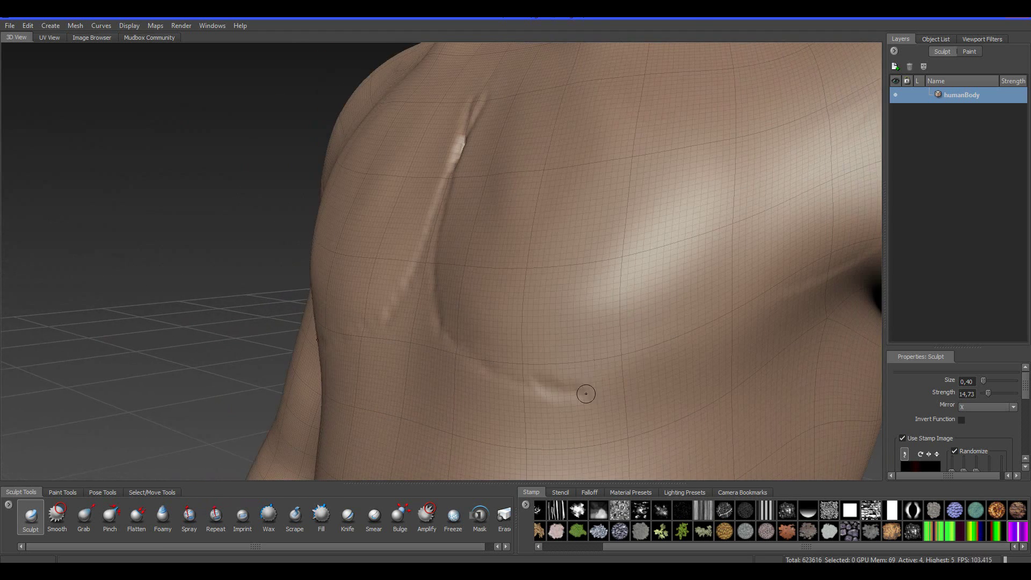
pyautogui.moveTo(600, 397); pyautogui.dragTo(626, 383)
pyautogui.moveTo(689, 366); pyautogui.dragTo(654, 369)
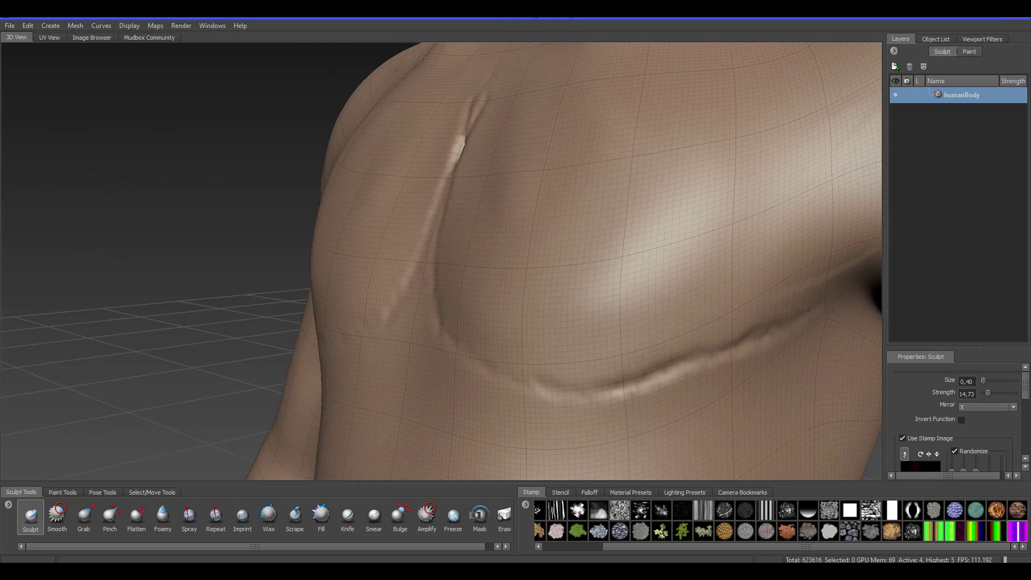
# Continue the pectoral outline from the armpit over the front of the shoulder and along the collarbone.
pyautogui.keyDown('alt'); pyautogui.moveTo(829, 283); pyautogui.dragTo(693, 355); pyautogui.keyUp('alt')
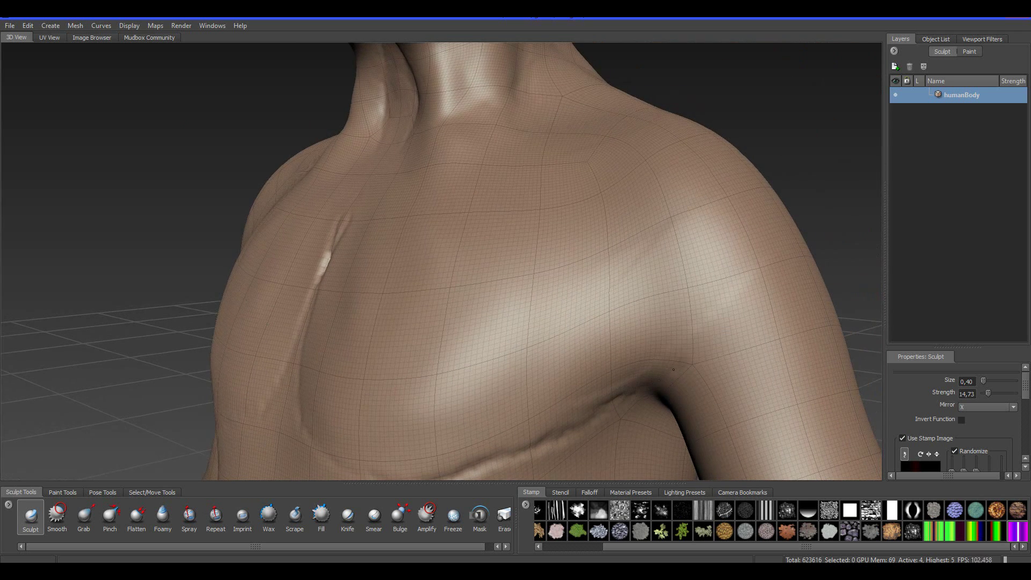
pyautogui.moveTo(721, 317); pyautogui.dragTo(683, 361)
pyautogui.moveTo(721, 332); pyautogui.dragTo(752, 277)
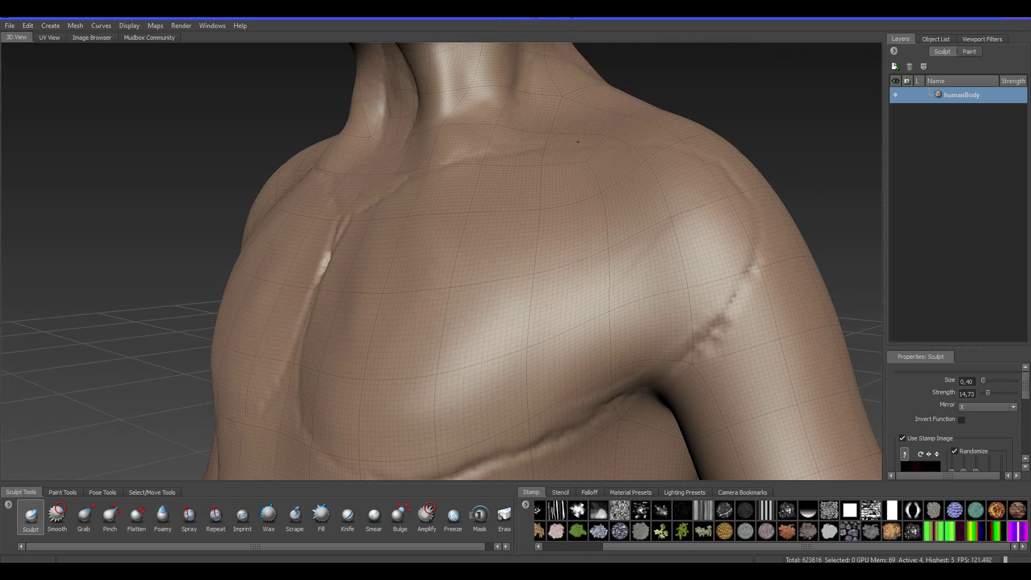
pyautogui.keyDown('alt'); pyautogui.moveTo(617, 139); pyautogui.dragTo(593, 204, button='right'); pyautogui.keyUp('alt')
pyautogui.keyDown('alt'); pyautogui.moveTo(438, 271); pyautogui.dragTo(707, 286, button='middle'); pyautogui.keyUp('alt')
pyautogui.keyDown('alt'); pyautogui.moveTo(618, 258); pyautogui.dragTo(452, 225); pyautogui.keyUp('alt')
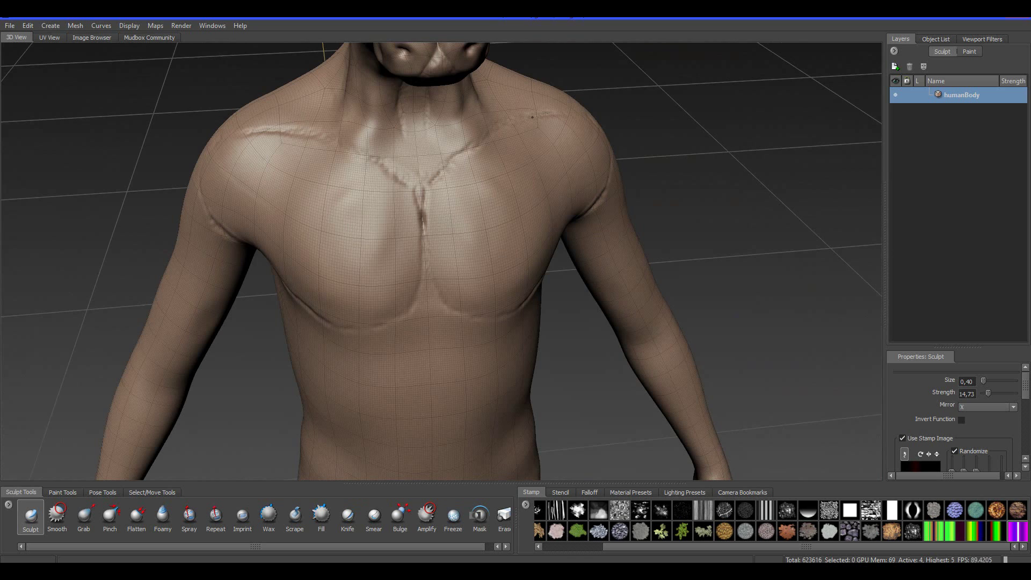
# Tighten the sternum and lower pectoral lines with the Pinch brush at size 2.65.
pyautogui.click(111, 516)
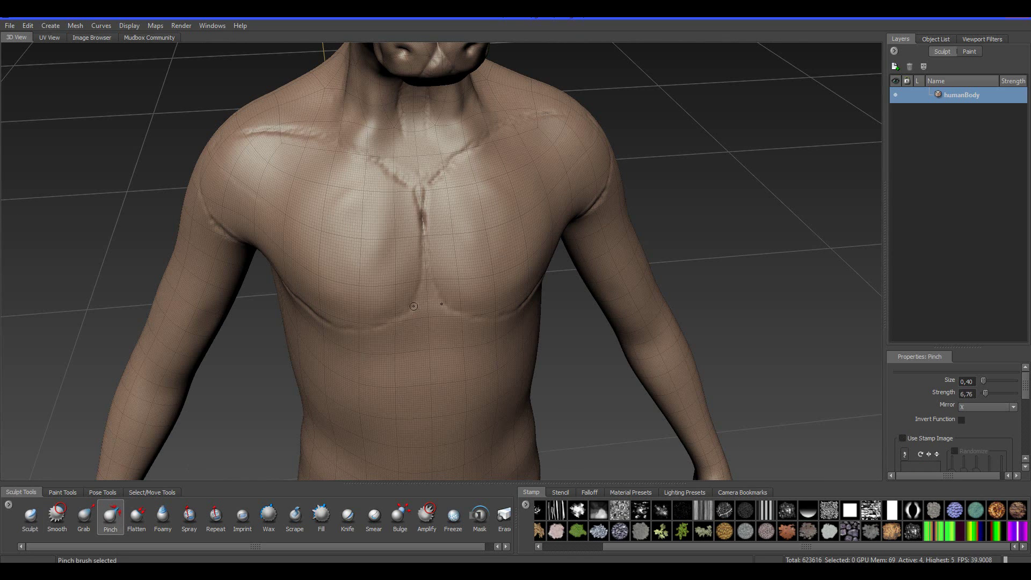
pyautogui.press('b')
pyautogui.moveTo(423, 275)
pyautogui.mouseDown()
pyautogui.moveTo(444, 275)
pyautogui.moveTo(426, 245)
pyautogui.mouseUp()
pyautogui.moveTo(432, 266); pyautogui.dragTo(441, 298)
pyautogui.scroll(1, 530, 281)
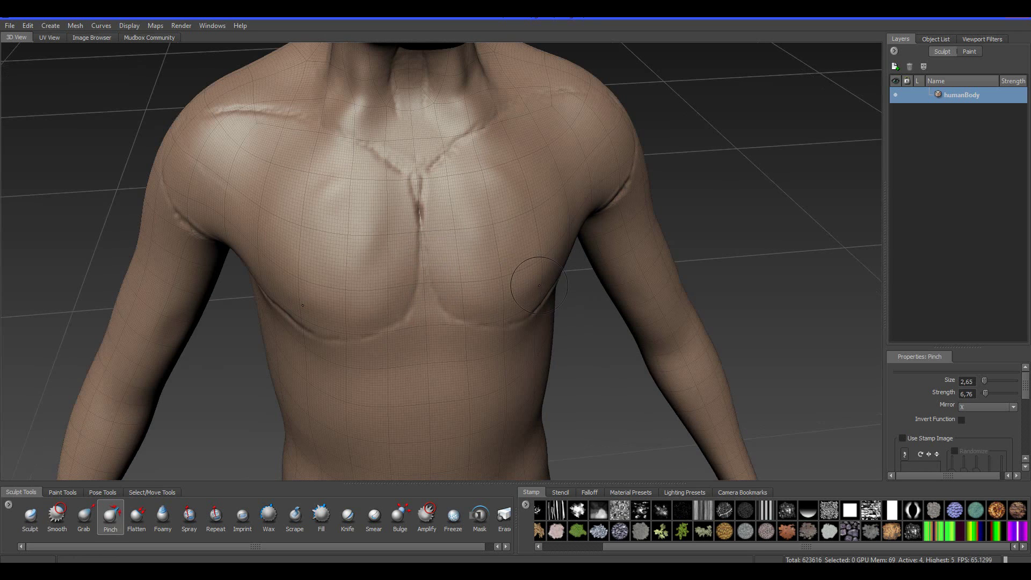
# Sculpt lumpy surface volume across the pectorals using the green-and-black stamp at brush size 2.65.
pyautogui.keyDown('alt'); pyautogui.moveTo(512, 252); pyautogui.dragTo(389, 212); pyautogui.keyUp('alt')
pyautogui.keyDown('alt'); pyautogui.moveTo(389, 212); pyautogui.dragTo(428, 198, button='middle'); pyautogui.keyUp('alt')
pyautogui.keyDown('alt'); pyautogui.moveTo(428, 198); pyautogui.dragTo(322, 206); pyautogui.keyUp('alt')
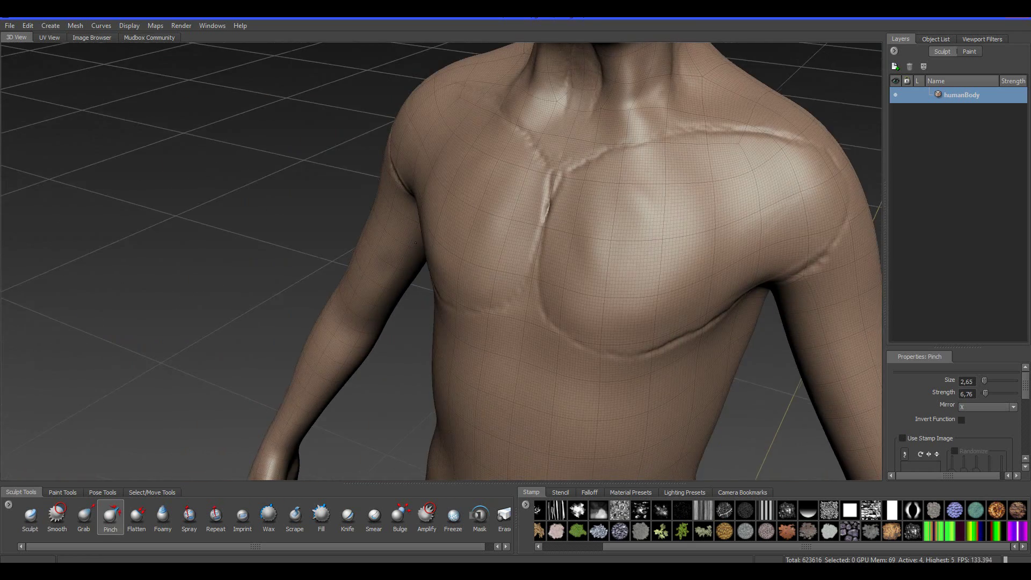
pyautogui.keyDown('alt'); pyautogui.moveTo(608, 229); pyautogui.dragTo(488, 221, button='middle'); pyautogui.keyUp('alt')
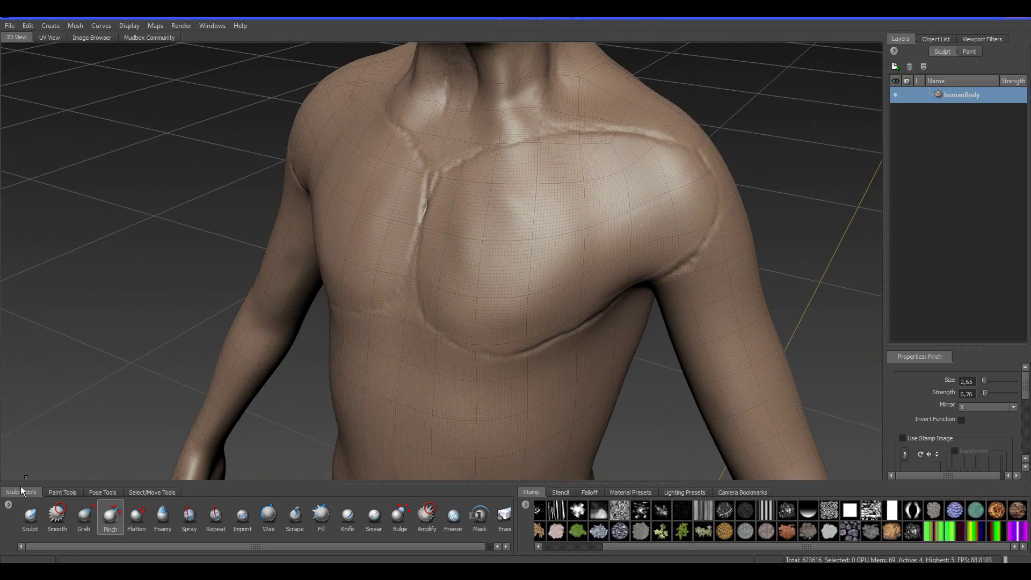
pyautogui.click(27, 524)
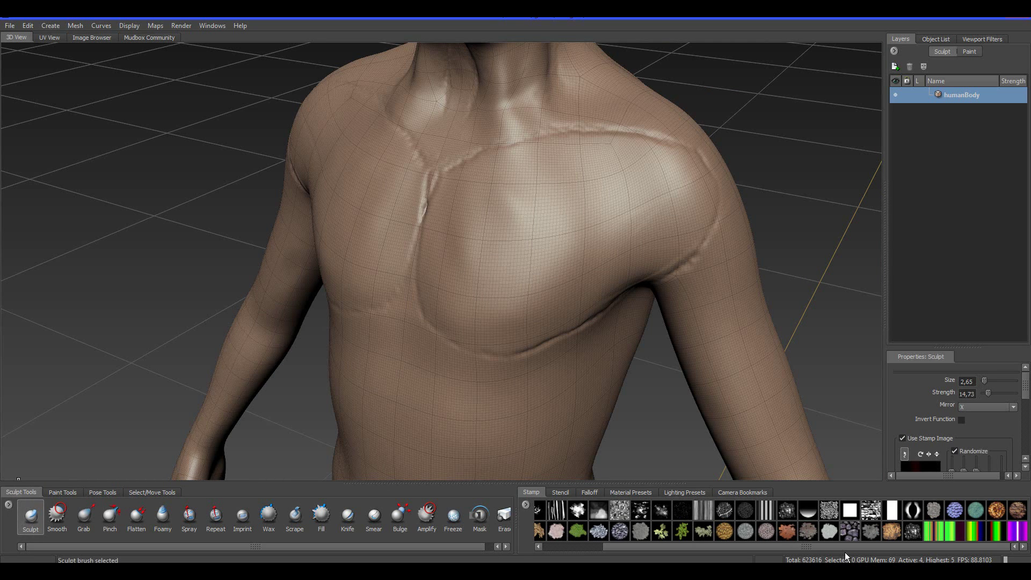
pyautogui.click(1001, 535)
pyautogui.moveTo(456, 234)
pyautogui.mouseDown()
pyautogui.moveTo(495, 175)
pyautogui.moveTo(453, 228)
pyautogui.mouseUp()
pyautogui.moveTo(441, 266)
pyautogui.mouseDown()
pyautogui.moveTo(467, 298)
pyautogui.moveTo(518, 322)
pyautogui.moveTo(544, 308)
pyautogui.moveTo(580, 257)
pyautogui.moveTo(666, 236)
pyautogui.moveTo(680, 200)
pyautogui.moveTo(671, 166)
pyautogui.moveTo(639, 182)
pyautogui.moveTo(624, 171)
pyautogui.moveTo(526, 160)
pyautogui.moveTo(484, 215)
pyautogui.moveTo(586, 188)
pyautogui.moveTo(628, 241)
pyautogui.moveTo(464, 290)
pyautogui.moveTo(392, 215)
pyautogui.moveTo(494, 172)
pyautogui.moveTo(637, 180)
pyautogui.moveTo(666, 204)
pyautogui.moveTo(562, 279)
pyautogui.moveTo(475, 317)
pyautogui.moveTo(446, 294)
pyautogui.mouseUp()
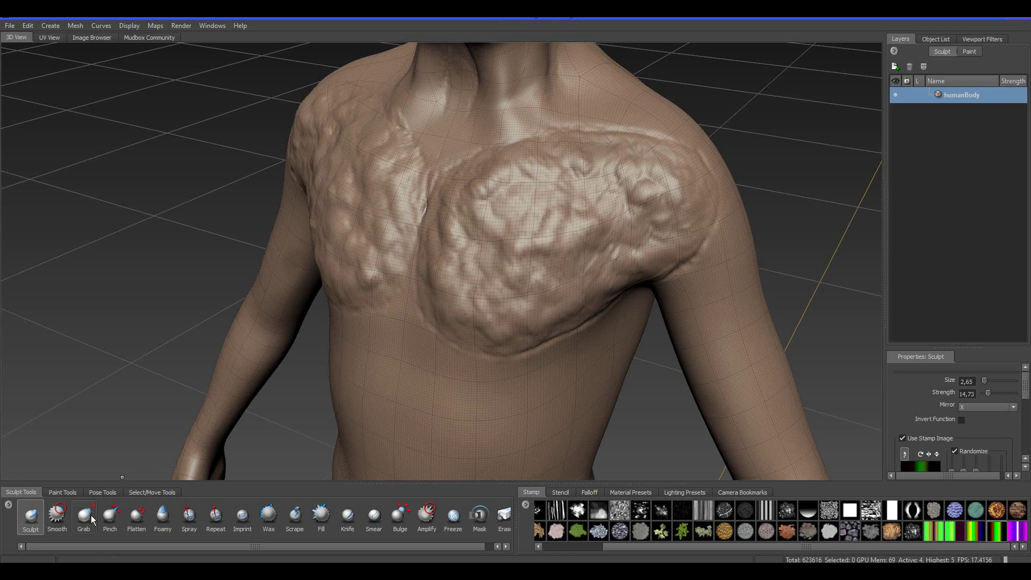
# Smooth the lumpy stamp texture over the whole pectoral area up to the shoulder at brush size 2.65.
pyautogui.click(58, 515)
pyautogui.moveTo(424, 371); pyautogui.dragTo(486, 204)
pyautogui.moveTo(437, 272)
pyautogui.mouseDown()
pyautogui.moveTo(395, 215)
pyautogui.moveTo(503, 257)
pyautogui.mouseUp()
pyautogui.moveTo(578, 311)
pyautogui.mouseDown()
pyautogui.moveTo(602, 263)
pyautogui.moveTo(531, 247)
pyautogui.moveTo(597, 204)
pyautogui.moveTo(515, 172)
pyautogui.moveTo(634, 172)
pyautogui.moveTo(706, 193)
pyautogui.mouseUp()
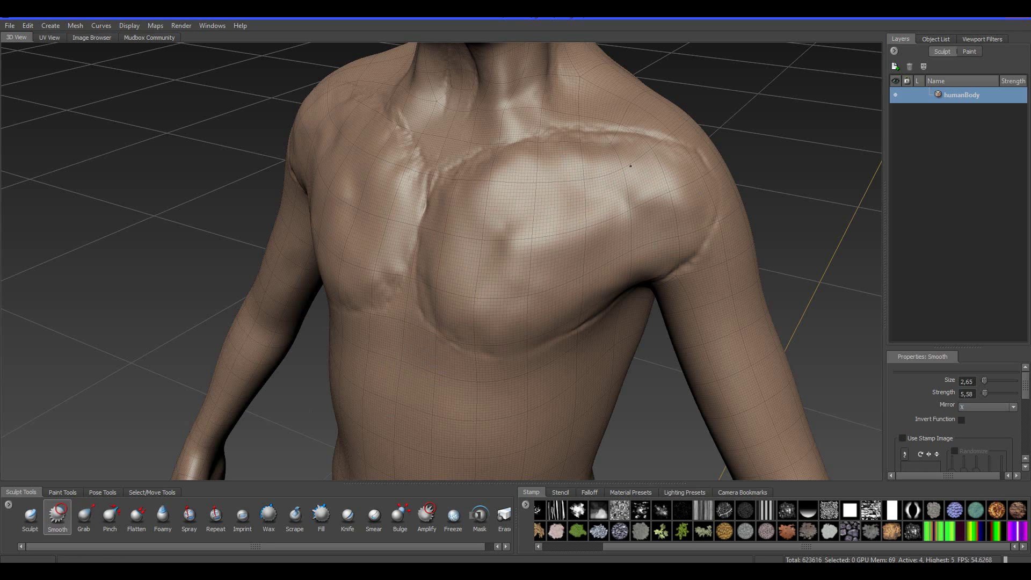
pyautogui.moveTo(530, 212); pyautogui.dragTo(478, 280)
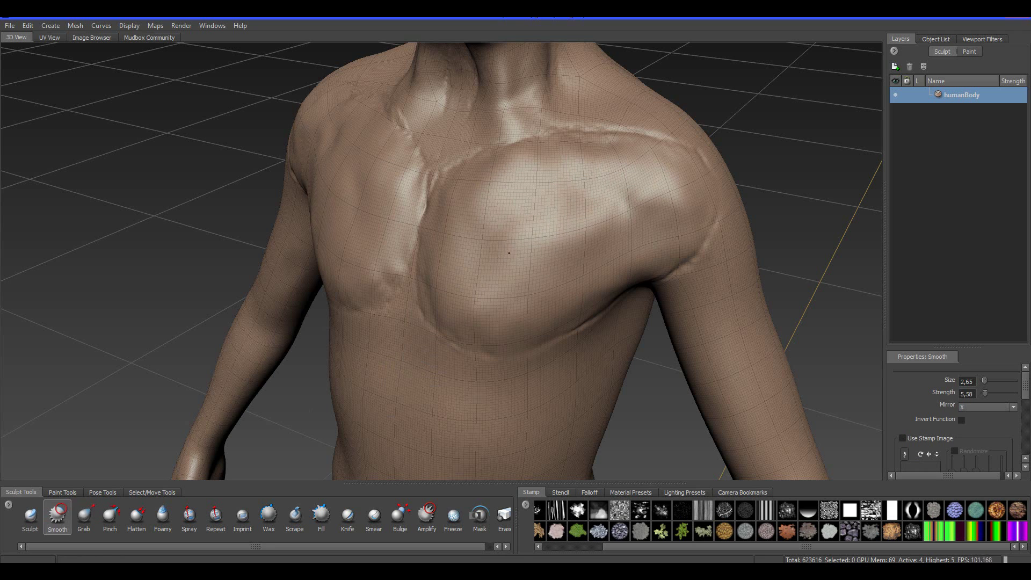
pyautogui.keyDown('alt'); pyautogui.moveTo(482, 240); pyautogui.dragTo(398, 221, button='right'); pyautogui.keyUp('alt')
pyautogui.keyDown('alt'); pyautogui.moveTo(398, 221); pyautogui.dragTo(479, 327, button='middle'); pyautogui.keyUp('alt')
pyautogui.keyDown('alt'); pyautogui.moveTo(478, 327); pyautogui.dragTo(537, 333); pyautogui.keyUp('alt')
pyautogui.keyDown('alt'); pyautogui.moveTo(537, 332); pyautogui.dragTo(632, 268, button='middle'); pyautogui.keyUp('alt')
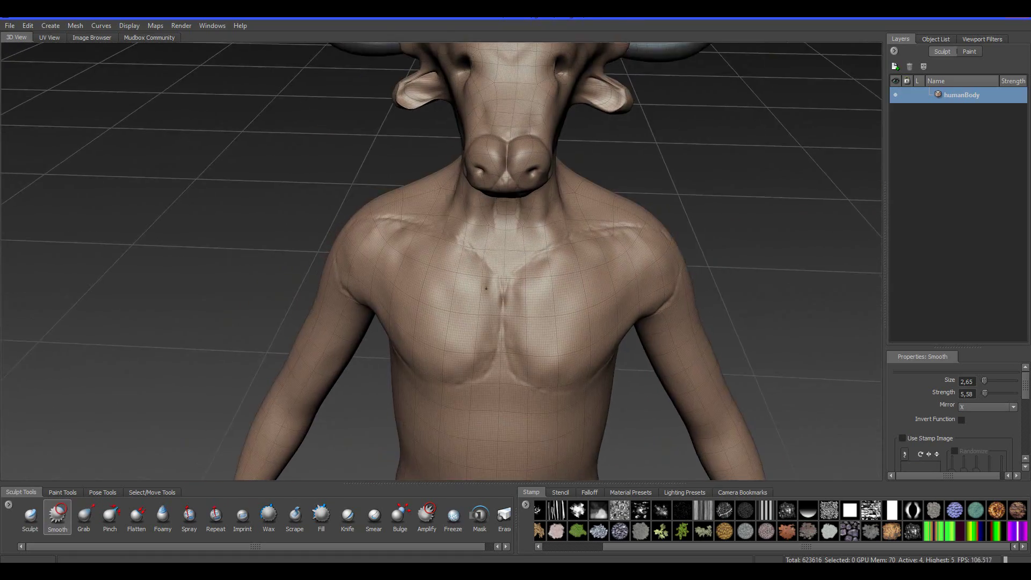
# Smooth the rough collarbone and front shoulder lines with the Smooth brush at size 2.65.
pyautogui.keyDown('alt'); pyautogui.moveTo(317, 263); pyautogui.dragTo(378, 256); pyautogui.keyUp('alt')
pyautogui.keyDown('alt'); pyautogui.moveTo(378, 255); pyautogui.dragTo(492, 373, button='middle'); pyautogui.keyUp('alt')
pyautogui.keyDown('alt'); pyautogui.moveTo(492, 374); pyautogui.dragTo(511, 290, button='right'); pyautogui.keyUp('alt')
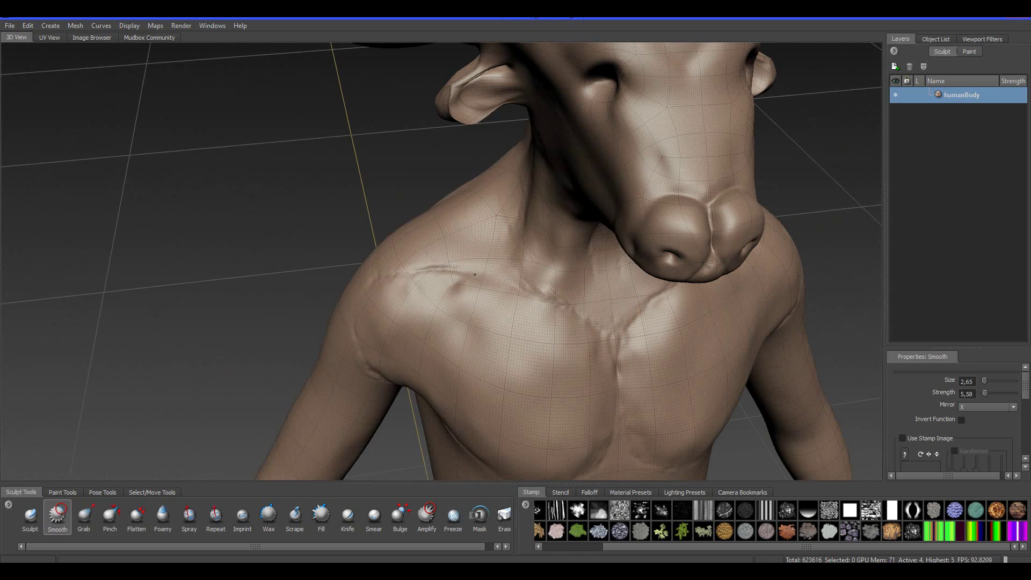
pyautogui.keyDown('alt'); pyautogui.moveTo(574, 301); pyautogui.dragTo(726, 321); pyautogui.keyUp('alt')
pyautogui.keyDown('alt'); pyautogui.moveTo(657, 368); pyautogui.dragTo(634, 251); pyautogui.keyUp('alt')
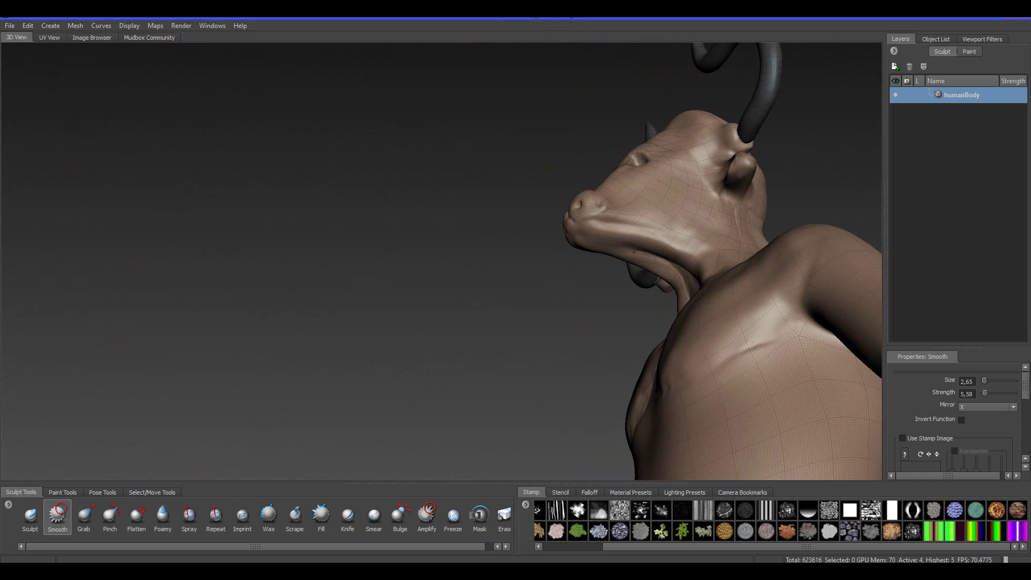
pyautogui.moveTo(648, 394)
pyautogui.keyDown('alt'); pyautogui.mouseDown()
pyautogui.moveTo(712, 404)
pyautogui.moveTo(693, 430)
pyautogui.moveTo(660, 419)
pyautogui.moveTo(631, 383)
pyautogui.mouseUp(); pyautogui.keyUp('alt')
pyautogui.keyDown('alt'); pyautogui.moveTo(494, 319); pyautogui.dragTo(595, 355); pyautogui.keyUp('alt')
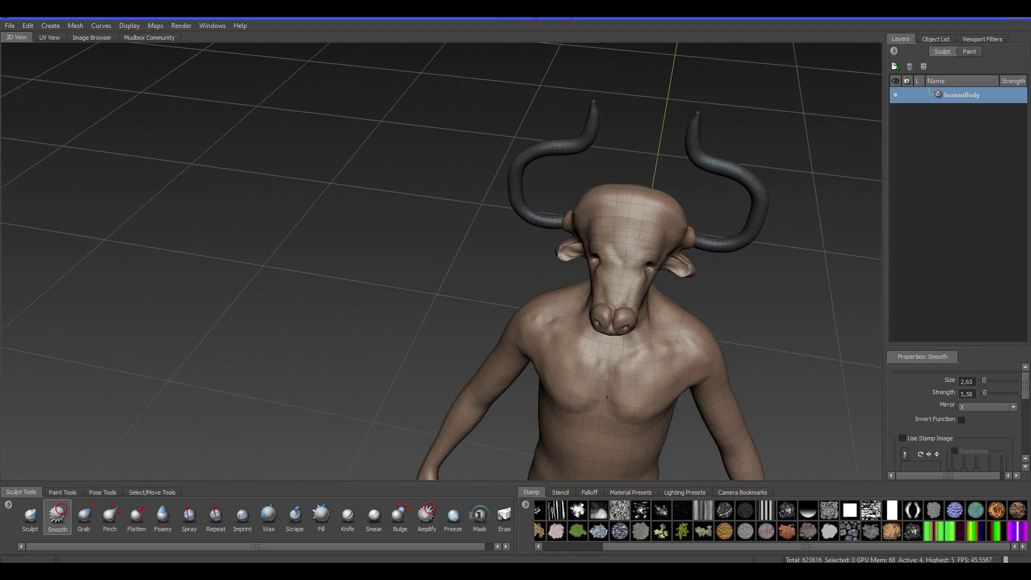
# Sculpt lumpy volume around the base of the neck and above the collarbone with the Sculpt brush at size 4.22.
pyautogui.keyDown('alt'); pyautogui.moveTo(632, 416); pyautogui.dragTo(644, 405, button='right'); pyautogui.keyUp('alt')
pyautogui.moveTo(698, 392)
pyautogui.keyDown('alt'); pyautogui.mouseDown()
pyautogui.moveTo(728, 360)
pyautogui.moveTo(584, 272)
pyautogui.moveTo(633, 301)
pyautogui.moveTo(594, 285)
pyautogui.mouseUp(); pyautogui.keyUp('alt')
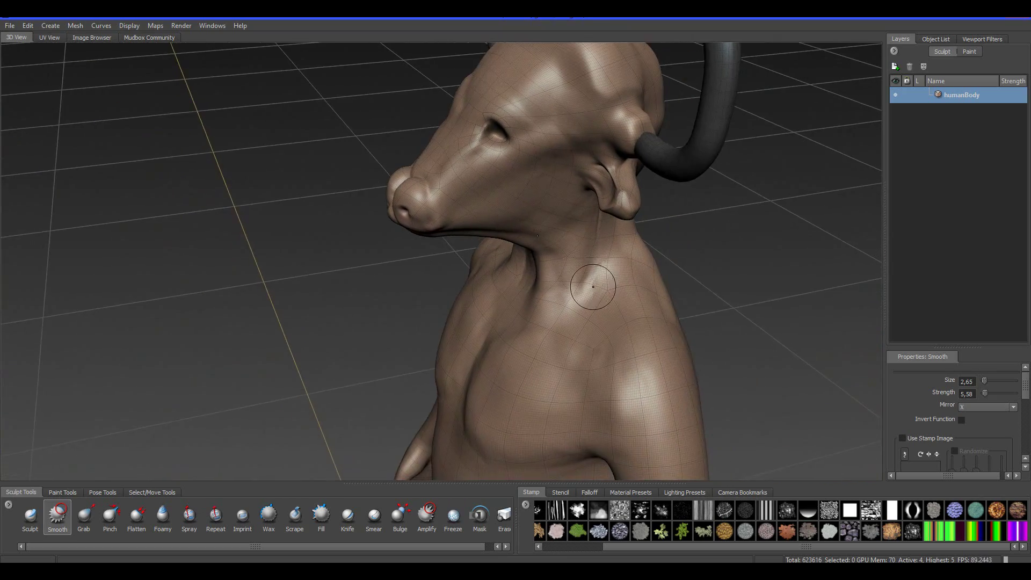
pyautogui.keyDown('alt'); pyautogui.moveTo(594, 285); pyautogui.dragTo(625, 294, button='right'); pyautogui.keyUp('alt')
pyautogui.keyDown('alt'); pyautogui.moveTo(629, 308); pyautogui.dragTo(563, 264, button='middle'); pyautogui.keyUp('alt')
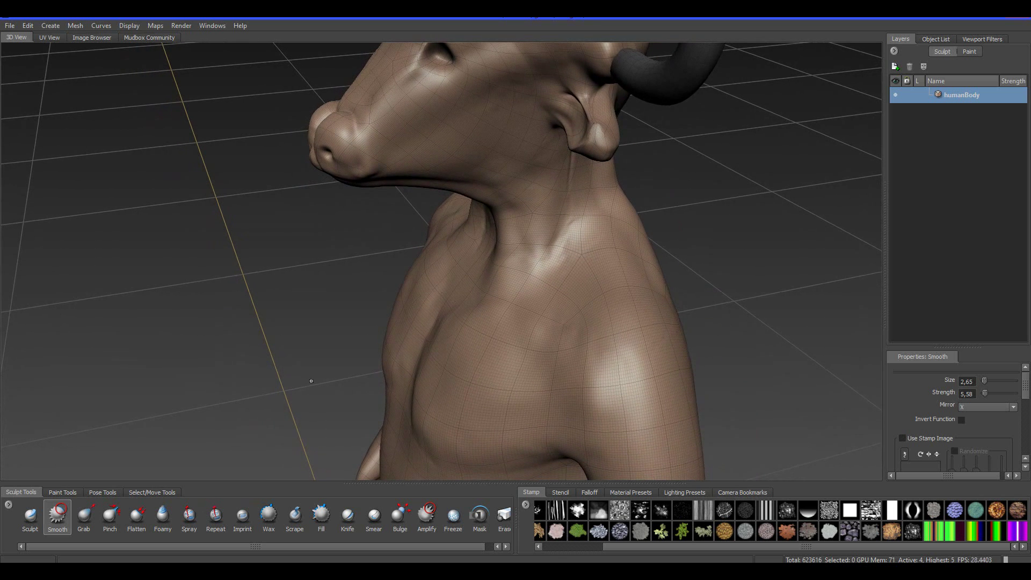
pyautogui.click(32, 524)
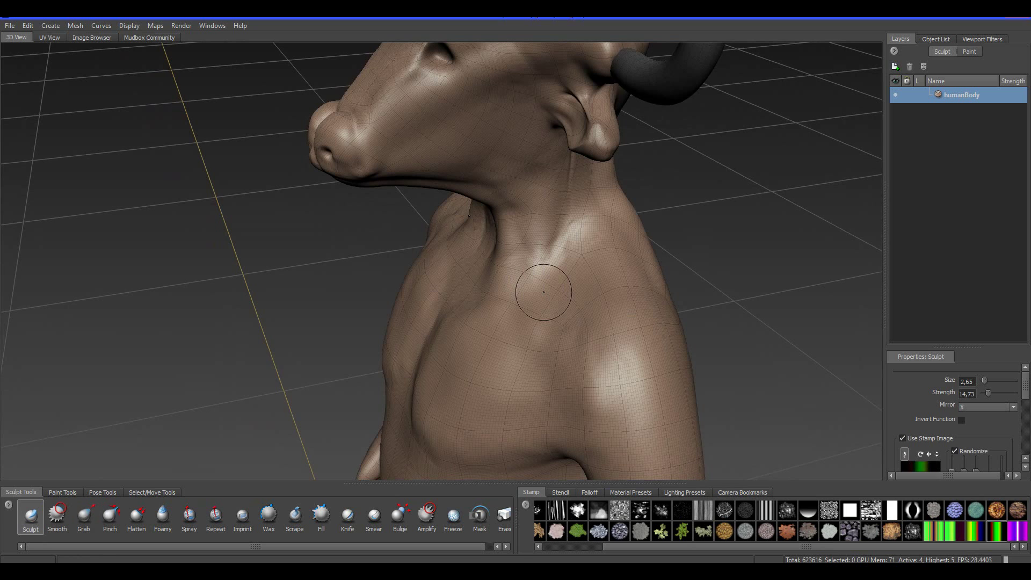
pyautogui.press('b')
pyautogui.moveTo(544, 295); pyautogui.dragTo(561, 295)
pyautogui.scroll(2, 539, 266)
pyautogui.moveTo(506, 271); pyautogui.dragTo(494, 291)
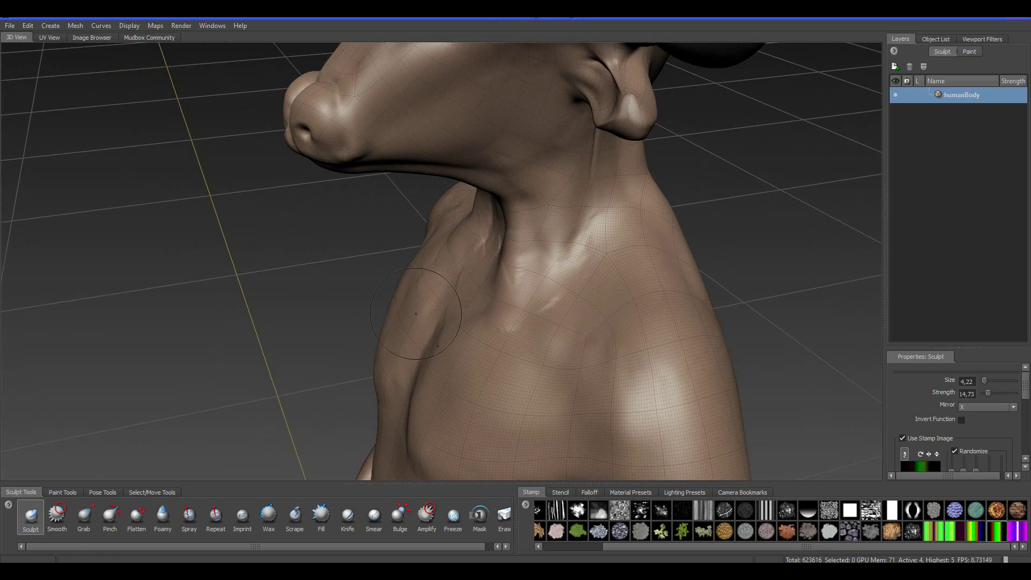
pyautogui.keyDown('alt'); pyautogui.moveTo(414, 300); pyautogui.dragTo(598, 284); pyautogui.keyUp('alt')
pyautogui.keyDown('alt'); pyautogui.moveTo(598, 283); pyautogui.dragTo(665, 182, button='middle'); pyautogui.keyUp('alt')
pyautogui.moveTo(603, 288)
pyautogui.mouseDown()
pyautogui.moveTo(588, 277)
pyautogui.moveTo(599, 330)
pyautogui.mouseUp()
# Smooth the stamped volume at the neck base and collarbone at brush size 4.22.
pyautogui.click(59, 515)
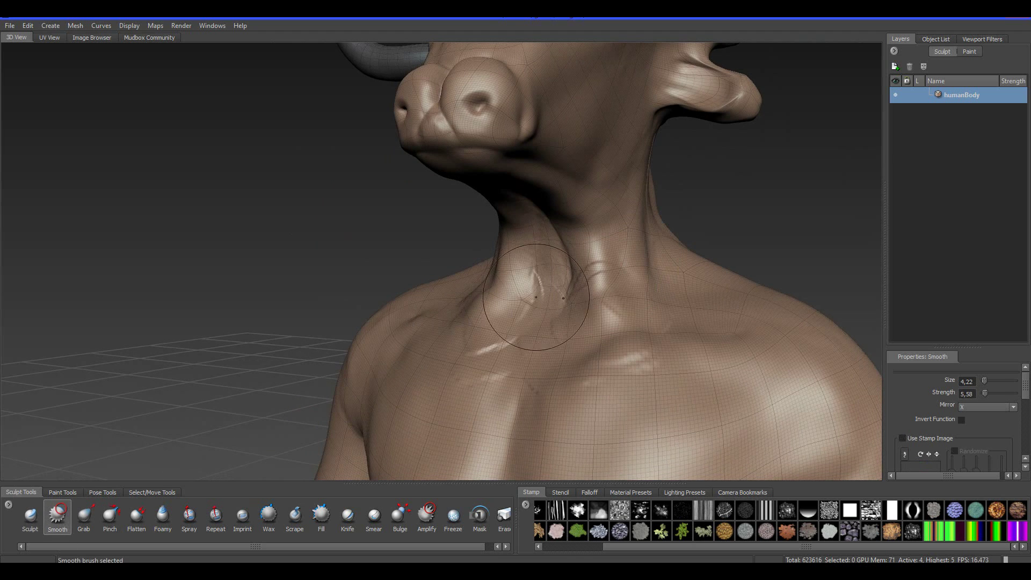
pyautogui.moveTo(597, 263)
pyautogui.mouseDown()
pyautogui.moveTo(643, 331)
pyautogui.moveTo(633, 345)
pyautogui.moveTo(664, 290)
pyautogui.moveTo(639, 408)
pyautogui.mouseUp()
pyautogui.keyDown('alt'); pyautogui.moveTo(639, 408); pyautogui.dragTo(589, 365, button='middle'); pyautogui.keyUp('alt')
# Build up lumpy deltoid volume on the outer shoulder with the Sculpt brush and green-and-black stamp at size 4.22.
pyautogui.keyDown('alt'); pyautogui.moveTo(589, 365); pyautogui.dragTo(495, 248); pyautogui.keyUp('alt')
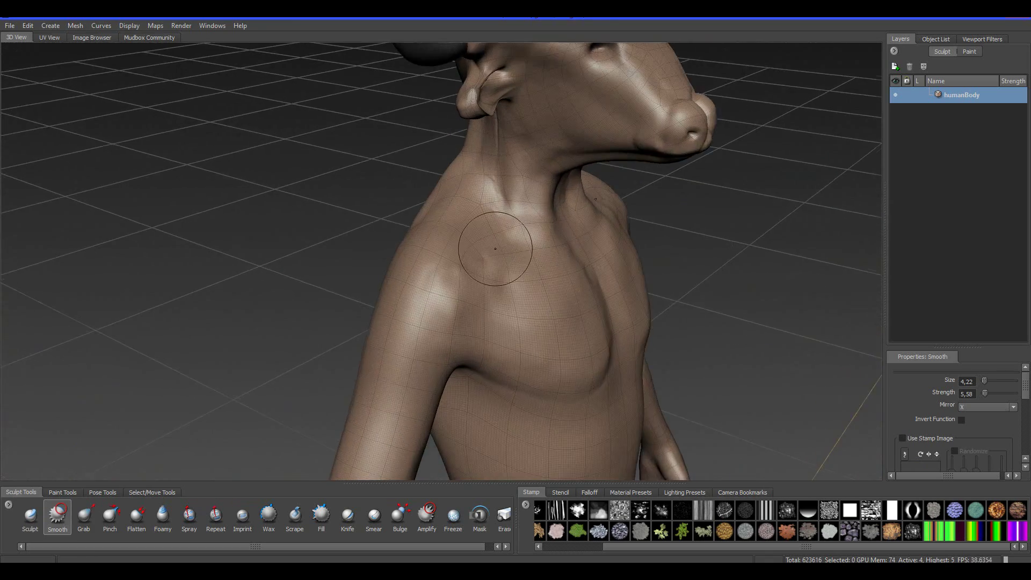
pyautogui.scroll(5, 495, 249)
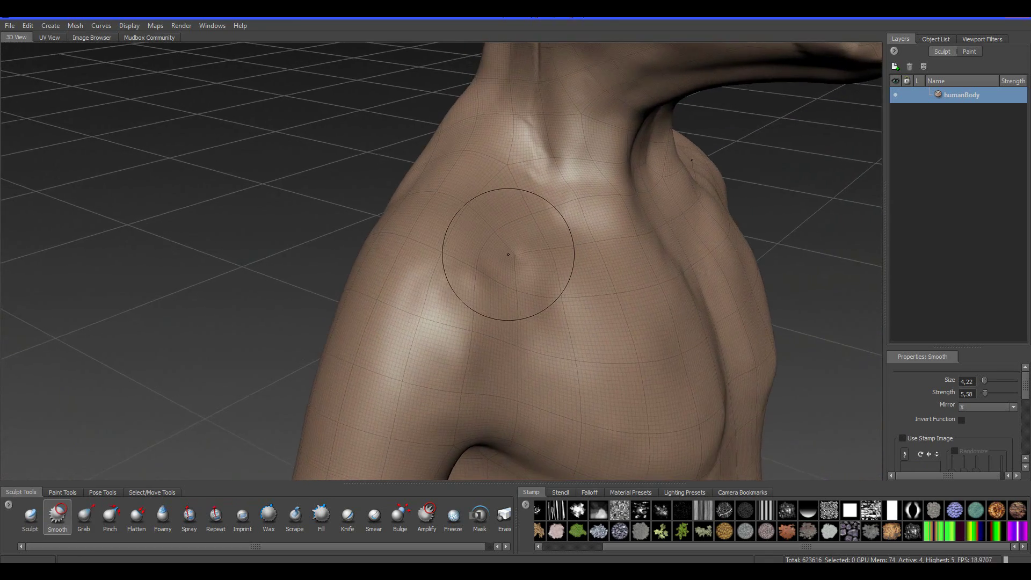
pyautogui.keyDown('alt'); pyautogui.moveTo(508, 254); pyautogui.dragTo(510, 254, button='right'); pyautogui.keyUp('alt')
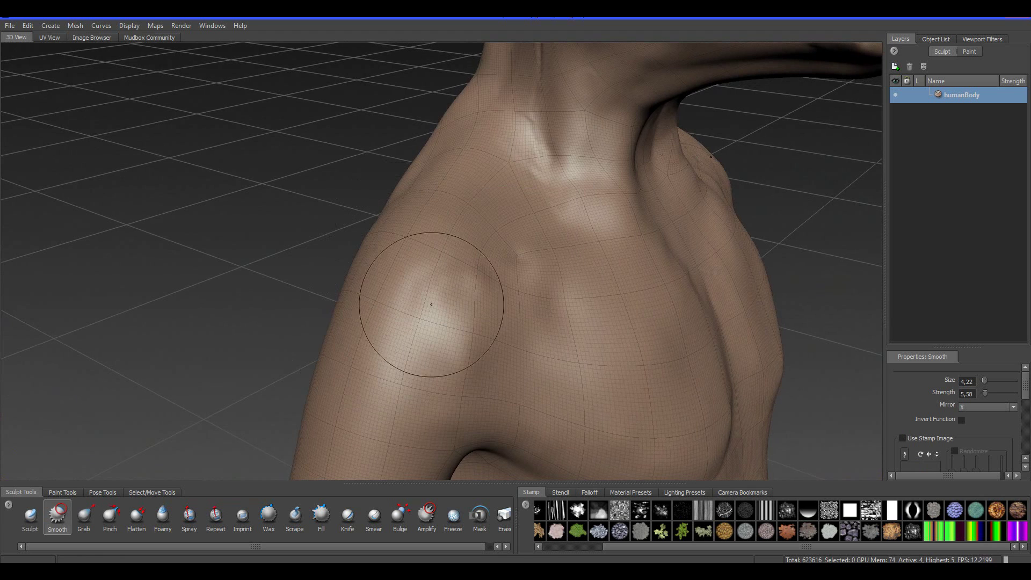
pyautogui.click(32, 519)
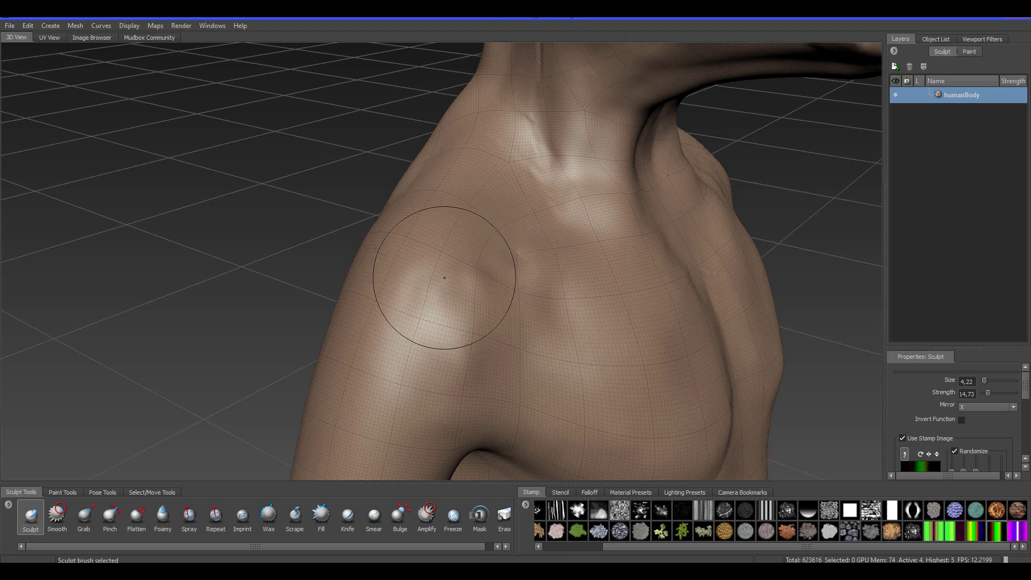
pyautogui.moveTo(412, 315)
pyautogui.mouseDown()
pyautogui.moveTo(416, 267)
pyautogui.moveTo(376, 370)
pyautogui.moveTo(422, 354)
pyautogui.moveTo(424, 279)
pyautogui.moveTo(375, 301)
pyautogui.moveTo(472, 320)
pyautogui.mouseUp()
pyautogui.keyDown('alt'); pyautogui.moveTo(472, 320); pyautogui.dragTo(451, 312, button='right'); pyautogui.keyUp('alt')
pyautogui.keyDown('alt'); pyautogui.moveTo(451, 311); pyautogui.dragTo(558, 362, button='middle'); pyautogui.keyUp('alt')
pyautogui.keyDown('alt'); pyautogui.moveTo(558, 363); pyautogui.dragTo(576, 329); pyautogui.keyUp('alt')
# Cover the upper back and shoulder blades with lumpy stamped volume using the Sculpt brush at size 4.22.
pyautogui.keyDown('alt'); pyautogui.moveTo(576, 329); pyautogui.dragTo(794, 253, button='middle'); pyautogui.keyUp('alt')
pyautogui.keyDown('alt'); pyautogui.moveTo(794, 254); pyautogui.dragTo(838, 301); pyautogui.keyUp('alt')
pyautogui.keyDown('alt'); pyautogui.moveTo(483, 354); pyautogui.dragTo(515, 312, button='middle'); pyautogui.keyUp('alt')
pyautogui.keyDown('alt'); pyautogui.moveTo(516, 311); pyautogui.dragTo(545, 311); pyautogui.keyUp('alt')
pyautogui.keyDown('alt'); pyautogui.moveTo(546, 311); pyautogui.dragTo(624, 280, button='middle'); pyautogui.keyUp('alt')
pyautogui.keyDown('alt'); pyautogui.moveTo(624, 281); pyautogui.dragTo(710, 331, button='right'); pyautogui.keyUp('alt')
pyautogui.keyDown('alt'); pyautogui.moveTo(709, 330); pyautogui.dragTo(648, 275, button='middle'); pyautogui.keyUp('alt')
pyautogui.keyDown('alt'); pyautogui.moveTo(649, 275); pyautogui.dragTo(619, 250, button='right'); pyautogui.keyUp('alt')
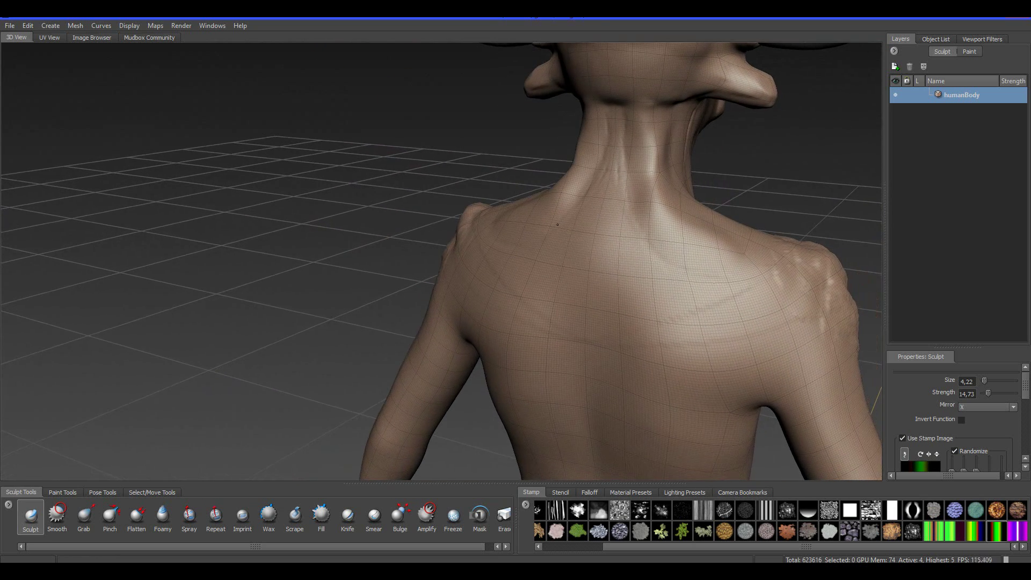
pyautogui.moveTo(637, 226)
pyautogui.mouseDown()
pyautogui.moveTo(637, 303)
pyautogui.moveTo(650, 343)
pyautogui.moveTo(681, 356)
pyautogui.moveTo(702, 308)
pyautogui.moveTo(650, 301)
pyautogui.moveTo(645, 242)
pyautogui.moveTo(671, 242)
pyautogui.moveTo(745, 315)
pyautogui.moveTo(725, 359)
pyautogui.moveTo(682, 398)
pyautogui.moveTo(629, 309)
pyautogui.moveTo(569, 252)
pyautogui.moveTo(623, 322)
pyautogui.moveTo(639, 370)
pyautogui.moveTo(714, 339)
pyautogui.moveTo(763, 290)
pyautogui.moveTo(751, 269)
pyautogui.moveTo(806, 311)
pyautogui.moveTo(773, 349)
pyautogui.mouseUp()
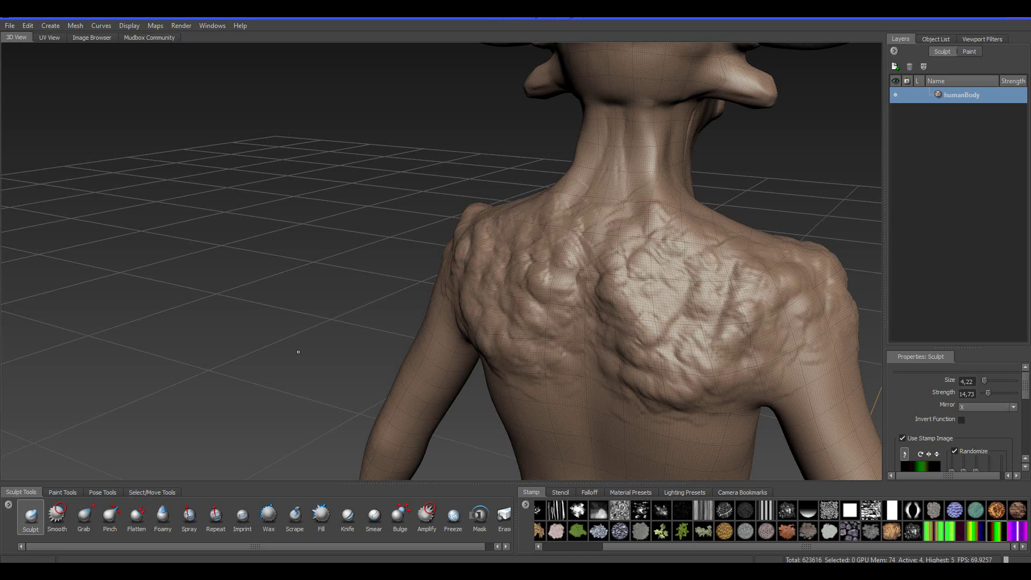
# Smooth the lumpy texture across the upper back and shoulder blades at brush size 4.22.
pyautogui.click(57, 516)
pyautogui.moveTo(570, 338)
pyautogui.mouseDown()
pyautogui.moveTo(625, 384)
pyautogui.moveTo(537, 306)
pyautogui.moveTo(657, 333)
pyautogui.mouseUp()
pyautogui.moveTo(666, 420)
pyautogui.mouseDown()
pyautogui.moveTo(634, 253)
pyautogui.moveTo(754, 365)
pyautogui.moveTo(730, 312)
pyautogui.mouseUp()
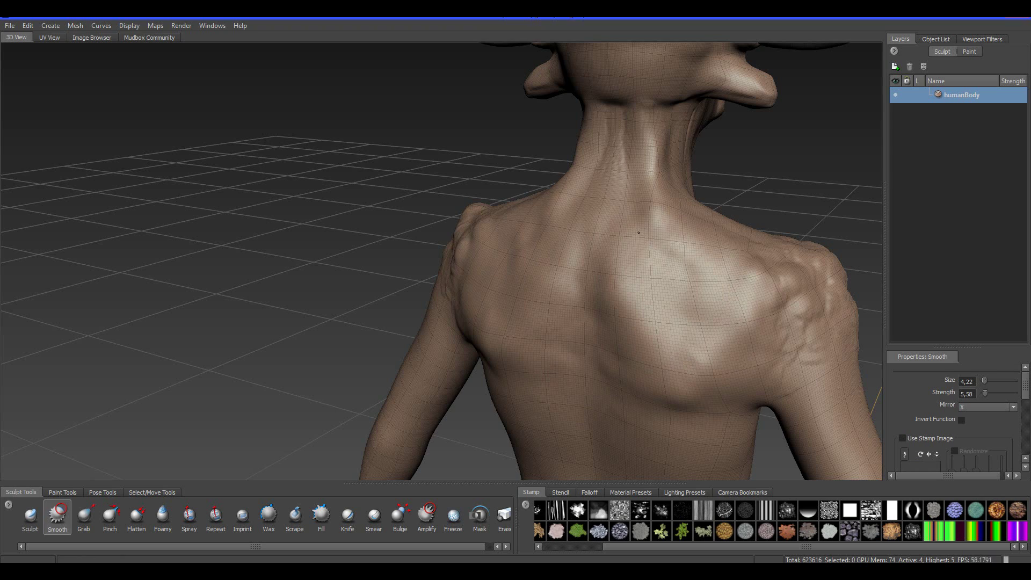
# Smooth the lumpy stamp texture on the deltoids all around the shoulder at brush size 4.22.
pyautogui.keyDown('alt'); pyautogui.moveTo(801, 319); pyautogui.dragTo(743, 290, button='right'); pyautogui.keyUp('alt')
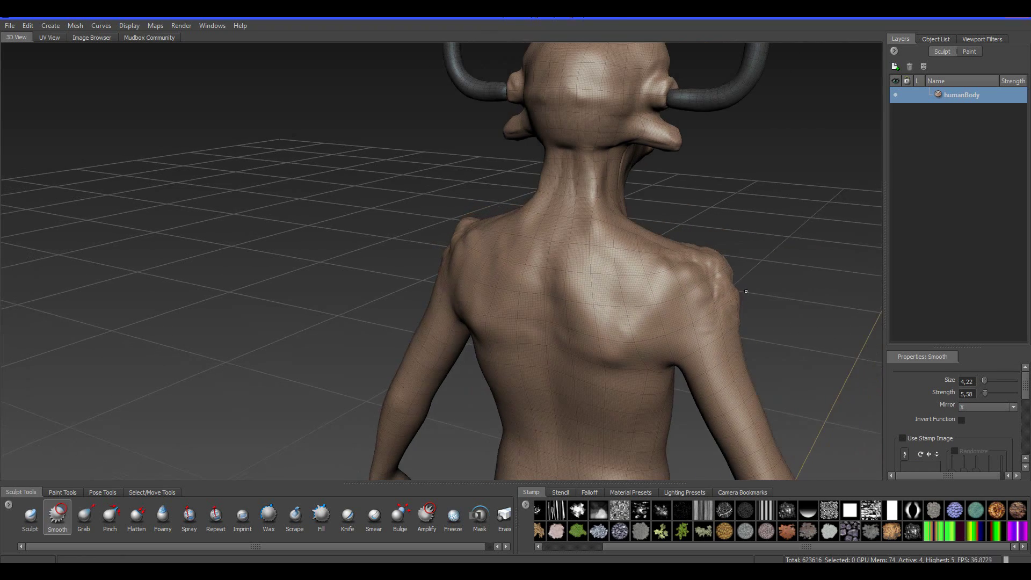
pyautogui.keyDown('alt'); pyautogui.moveTo(743, 290); pyautogui.dragTo(587, 370); pyautogui.keyUp('alt')
pyautogui.keyDown('alt'); pyautogui.moveTo(587, 371); pyautogui.dragTo(745, 367, button='middle'); pyautogui.keyUp('alt')
pyautogui.moveTo(745, 366)
pyautogui.keyDown('alt'); pyautogui.mouseDown()
pyautogui.moveTo(435, 240)
pyautogui.moveTo(441, 215)
pyautogui.mouseUp(); pyautogui.keyUp('alt')
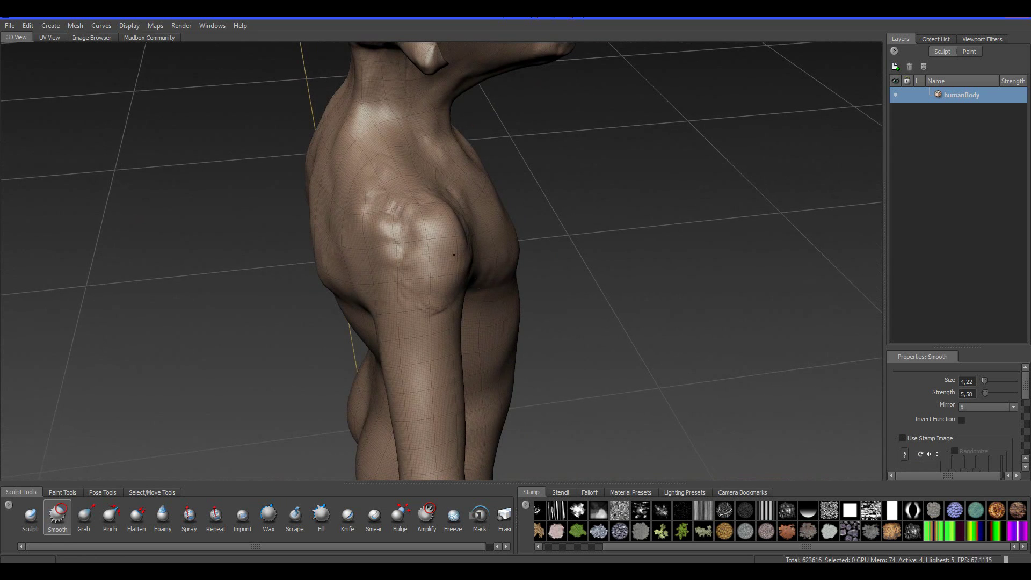
pyautogui.keyDown('alt'); pyautogui.moveTo(398, 269); pyautogui.dragTo(371, 226, button='right'); pyautogui.keyUp('alt')
pyautogui.keyDown('alt'); pyautogui.moveTo(484, 209); pyautogui.dragTo(433, 320, button='middle'); pyautogui.keyUp('alt')
pyautogui.keyDown('alt'); pyautogui.moveTo(456, 317); pyautogui.dragTo(344, 319); pyautogui.keyUp('alt')
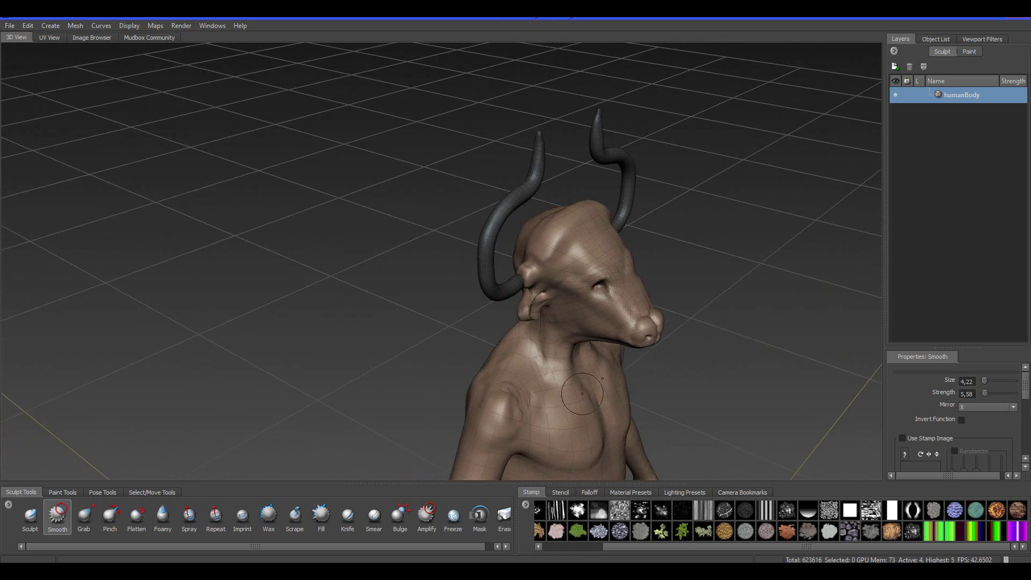
pyautogui.keyDown('alt'); pyautogui.moveTo(587, 397); pyautogui.dragTo(438, 270, button='middle'); pyautogui.keyUp('alt')
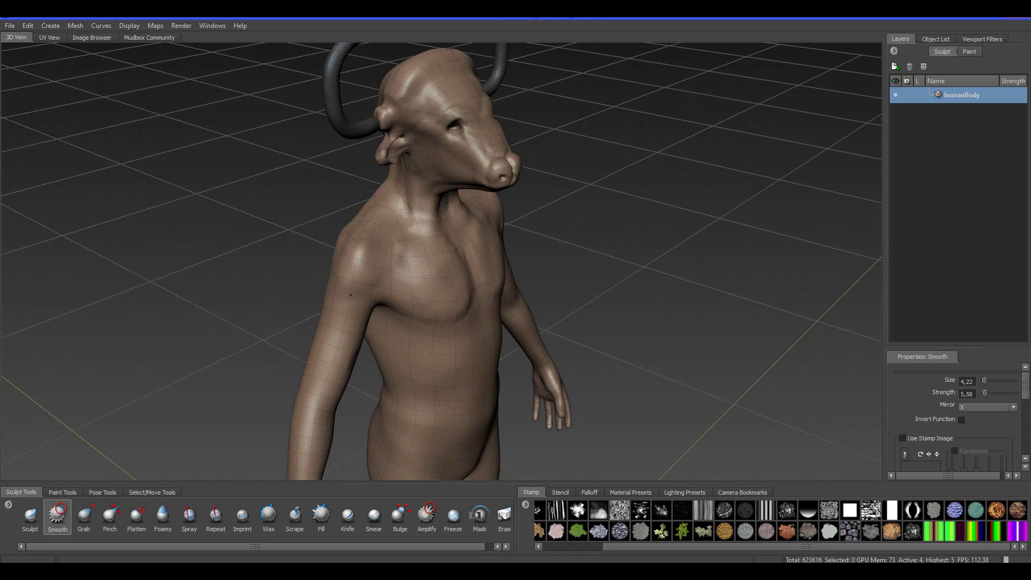
pyautogui.keyDown('alt'); pyautogui.moveTo(379, 272); pyautogui.dragTo(345, 283, button='right'); pyautogui.keyUp('alt')
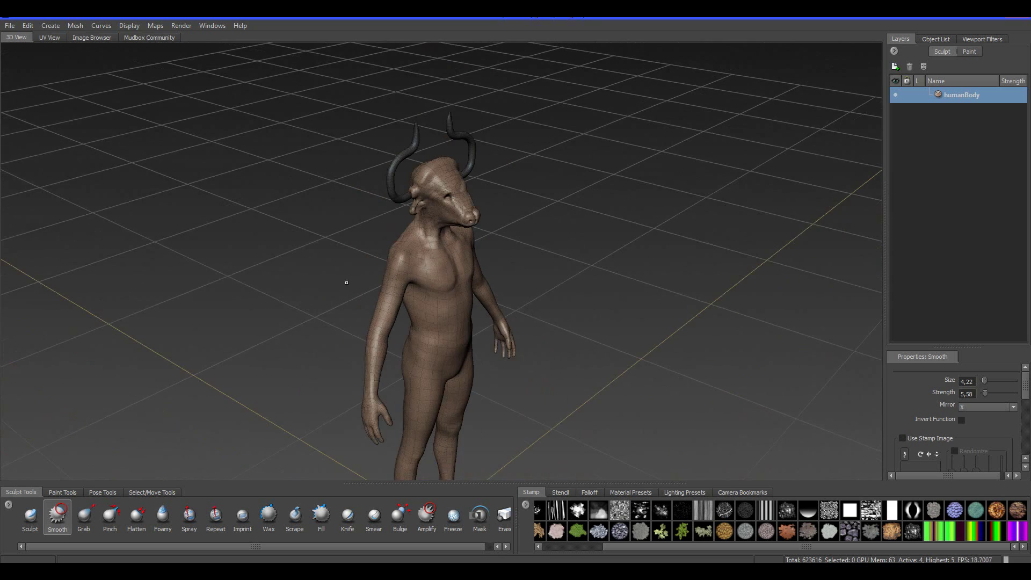
# Sculpt a wrinkled line down the spine from the neck and out beneath both shoulder blades using the v_wrinkle stamp at size 1.46.
pyautogui.keyDown('alt'); pyautogui.moveTo(345, 283); pyautogui.dragTo(451, 329, button='middle'); pyautogui.keyUp('alt')
pyautogui.keyDown('alt'); pyautogui.moveTo(451, 329); pyautogui.dragTo(698, 274); pyautogui.keyUp('alt')
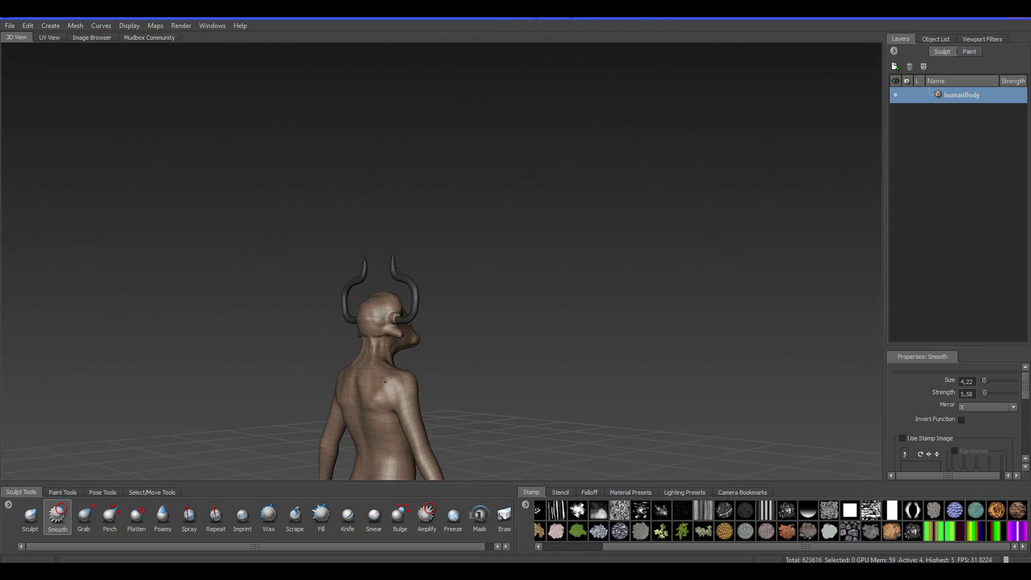
pyautogui.keyDown('alt'); pyautogui.moveTo(405, 383); pyautogui.dragTo(647, 290, button='middle'); pyautogui.keyUp('alt')
pyautogui.keyDown('alt'); pyautogui.moveTo(648, 290); pyautogui.dragTo(736, 293); pyautogui.keyUp('alt')
pyautogui.keyDown('alt'); pyautogui.moveTo(501, 293); pyautogui.dragTo(513, 341, button='middle'); pyautogui.keyUp('alt')
pyautogui.keyDown('alt'); pyautogui.moveTo(513, 341); pyautogui.dragTo(508, 243, button='right'); pyautogui.keyUp('alt')
pyautogui.keyDown('alt'); pyautogui.moveTo(508, 244); pyautogui.dragTo(504, 235, button='middle'); pyautogui.keyUp('alt')
pyautogui.scroll(3, 506, 236)
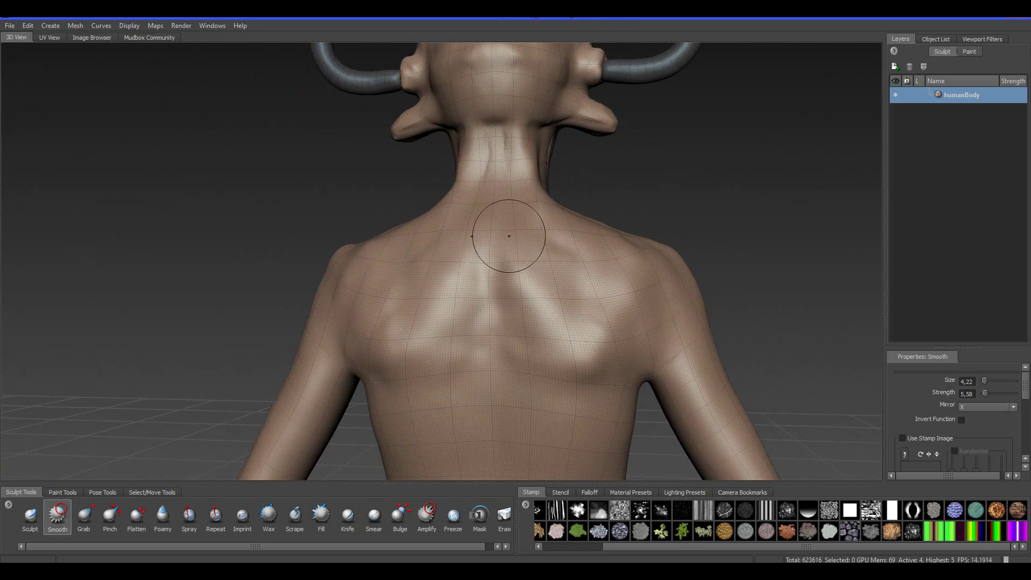
pyautogui.click(30, 515)
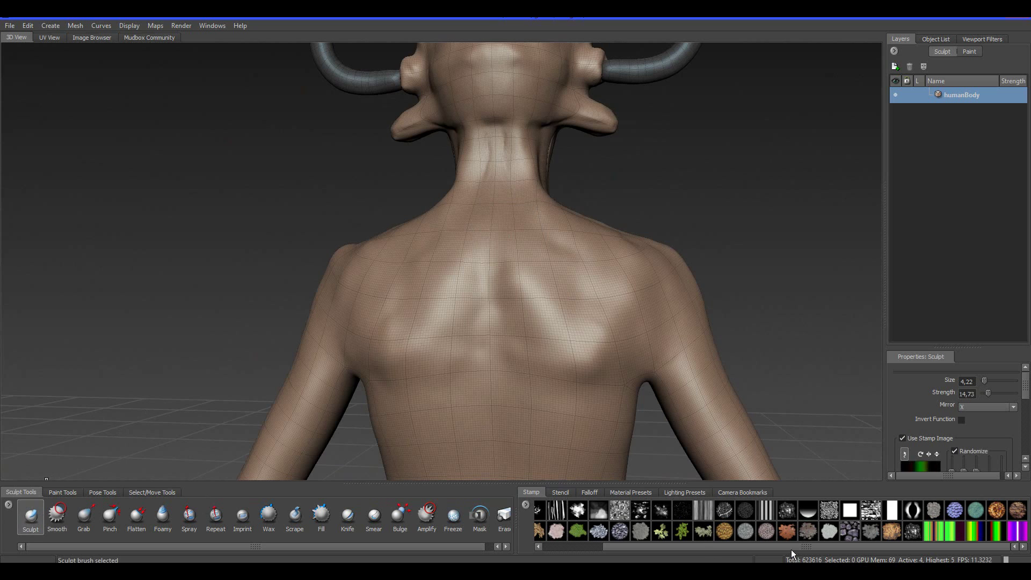
pyautogui.click(1023, 533)
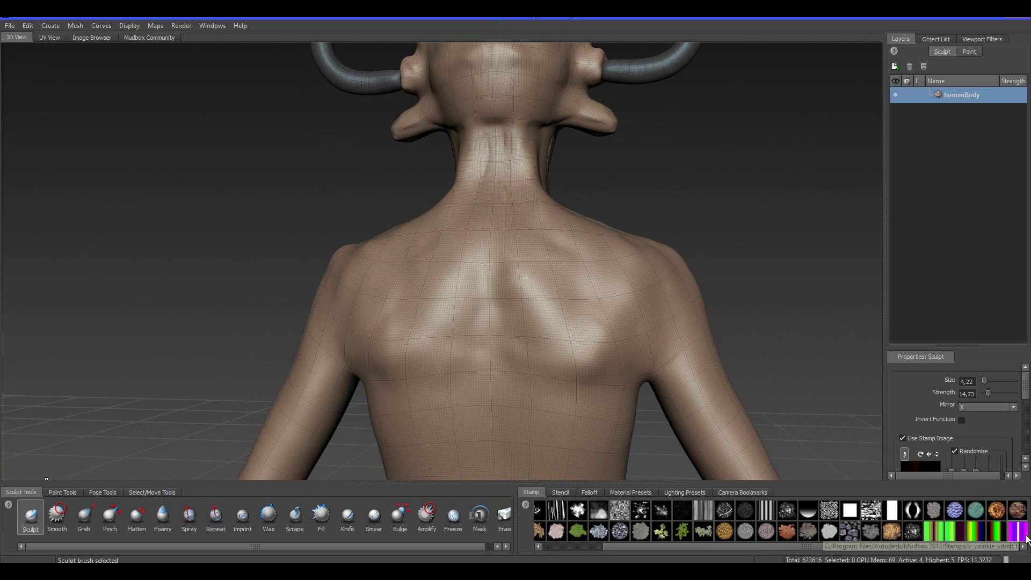
pyautogui.press('b')
pyautogui.moveTo(490, 212); pyautogui.dragTo(475, 213)
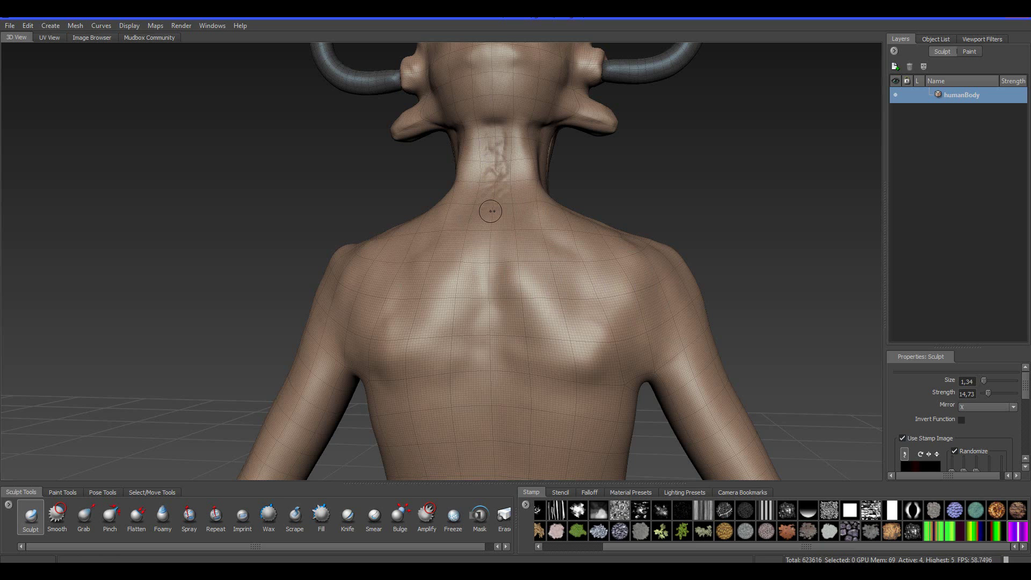
pyautogui.moveTo(491, 211)
pyautogui.mouseDown()
pyautogui.moveTo(486, 296)
pyautogui.moveTo(504, 367)
pyautogui.mouseUp()
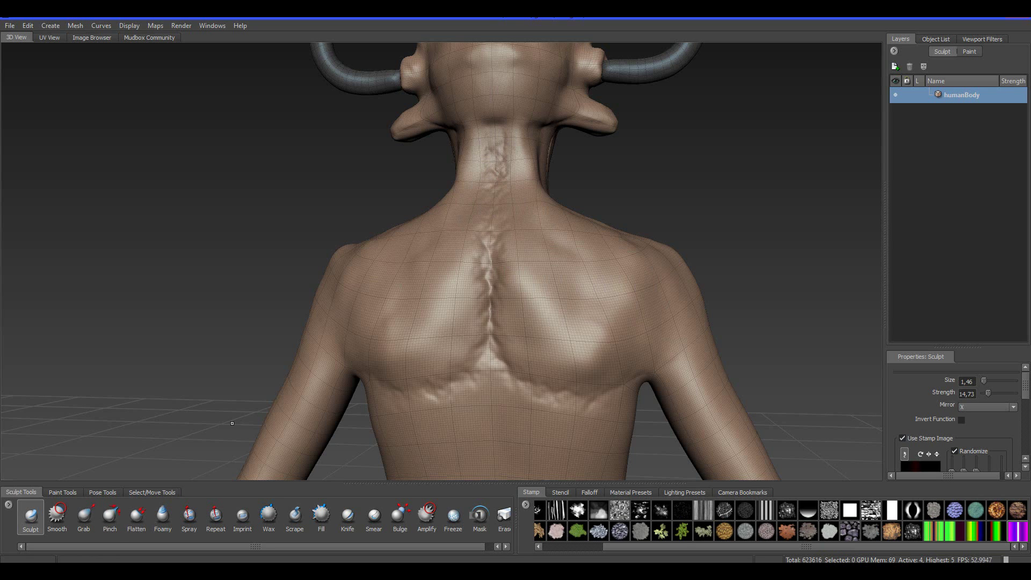
pyautogui.moveTo(490, 168); pyautogui.dragTo(487, 261)
pyautogui.moveTo(495, 161)
pyautogui.mouseDown()
pyautogui.moveTo(490, 344)
pyautogui.moveTo(529, 388)
pyautogui.moveTo(589, 411)
pyautogui.mouseUp()
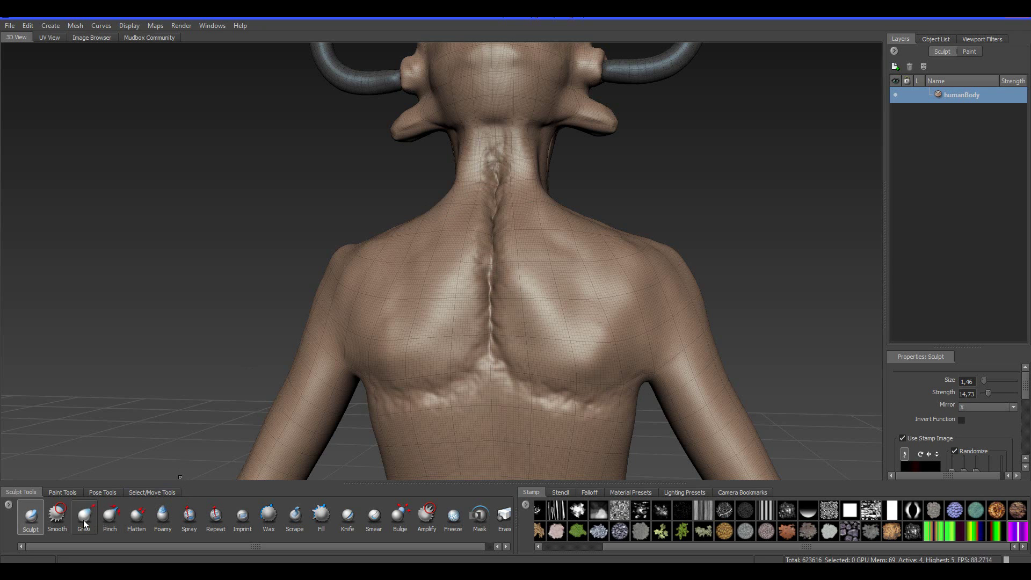
# Smooth the spine groove and the lines beneath the shoulder blades at brush size 1.46.
pyautogui.click(58, 515)
pyautogui.moveTo(497, 171)
pyautogui.mouseDown()
pyautogui.moveTo(489, 349)
pyautogui.moveTo(514, 384)
pyautogui.mouseUp()
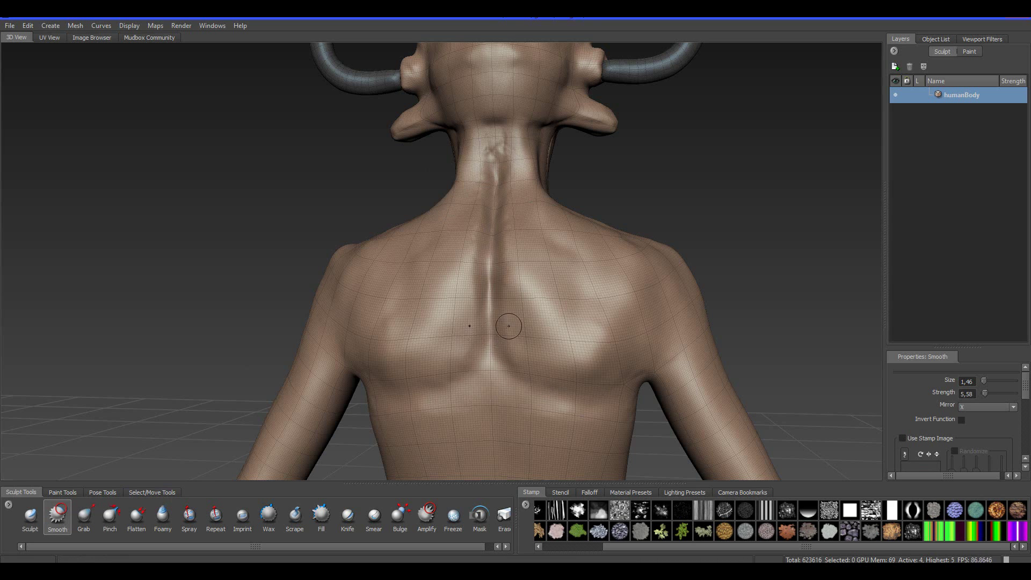
pyautogui.scroll(-3, 509, 316)
# Sculpt muscle ridges down the back of the neck with the green-and-black stamp at size 1.46 and smooth them.
pyautogui.keyDown('alt'); pyautogui.moveTo(526, 286); pyautogui.dragTo(372, 424, button='middle'); pyautogui.keyUp('alt')
pyautogui.keyDown('alt'); pyautogui.moveTo(371, 424); pyautogui.dragTo(589, 266); pyautogui.keyUp('alt')
pyautogui.keyDown('alt'); pyautogui.moveTo(598, 253); pyautogui.dragTo(492, 342, button='middle'); pyautogui.keyUp('alt')
pyautogui.keyDown('alt'); pyautogui.moveTo(491, 342); pyautogui.dragTo(511, 316, button='right'); pyautogui.keyUp('alt')
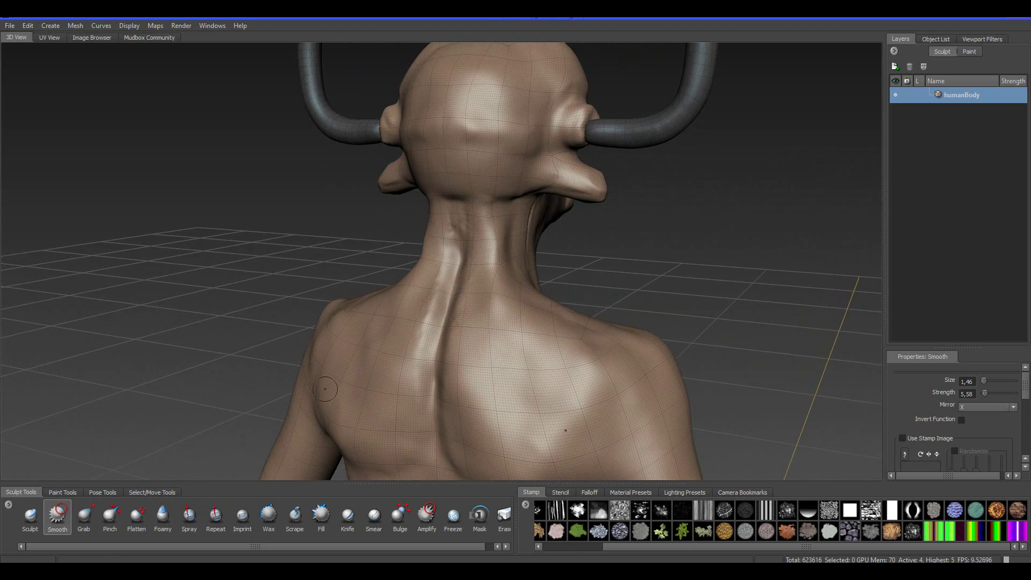
pyautogui.click(30, 514)
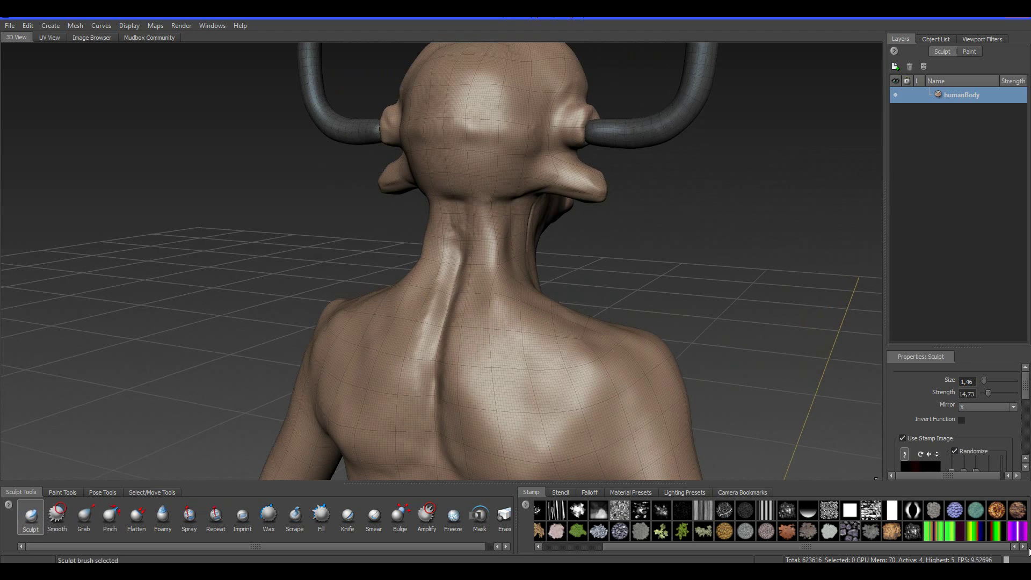
pyautogui.click(1002, 538)
pyautogui.moveTo(480, 214)
pyautogui.mouseDown()
pyautogui.moveTo(489, 250)
pyautogui.moveTo(481, 317)
pyautogui.mouseUp()
pyautogui.moveTo(488, 230); pyautogui.dragTo(491, 305)
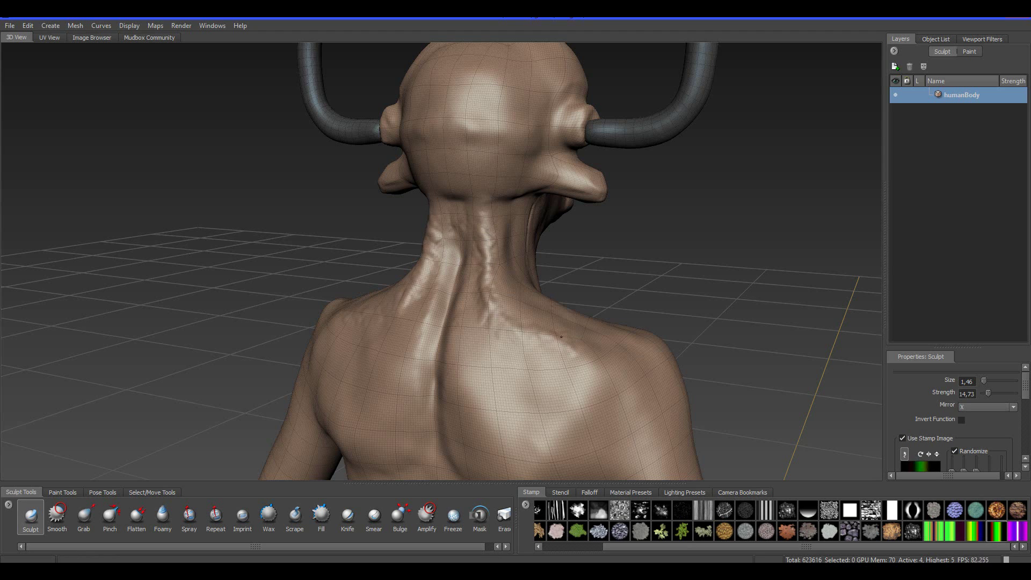
pyautogui.moveTo(495, 243)
pyautogui.mouseDown()
pyautogui.moveTo(488, 221)
pyautogui.moveTo(507, 317)
pyautogui.mouseUp()
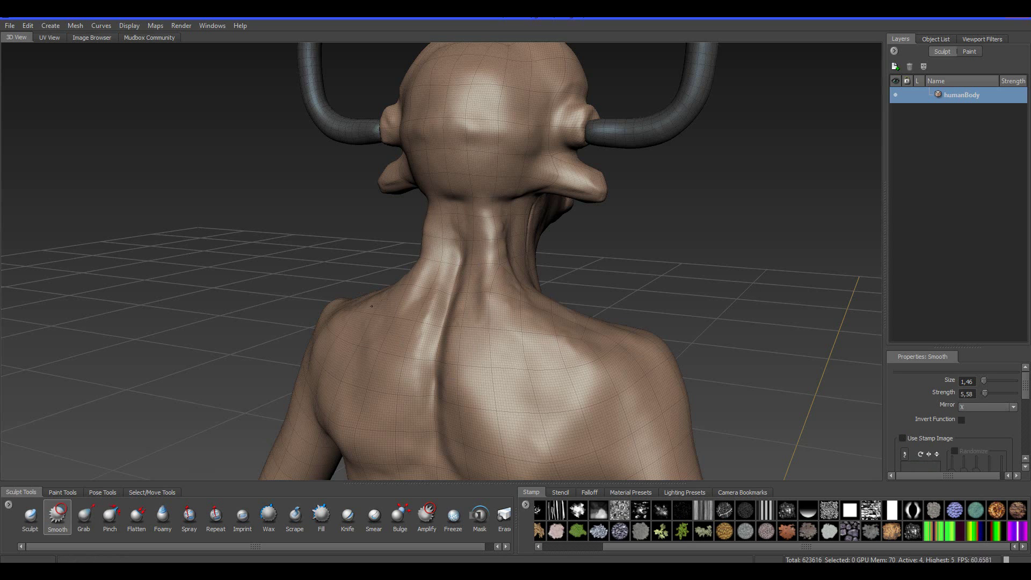
# Build up the deltoid with the stamped Sculpt brush at size 1.46, and smooth it at brush size 4.43 and strength 5.58.
pyautogui.scroll(-5, 602, 370)
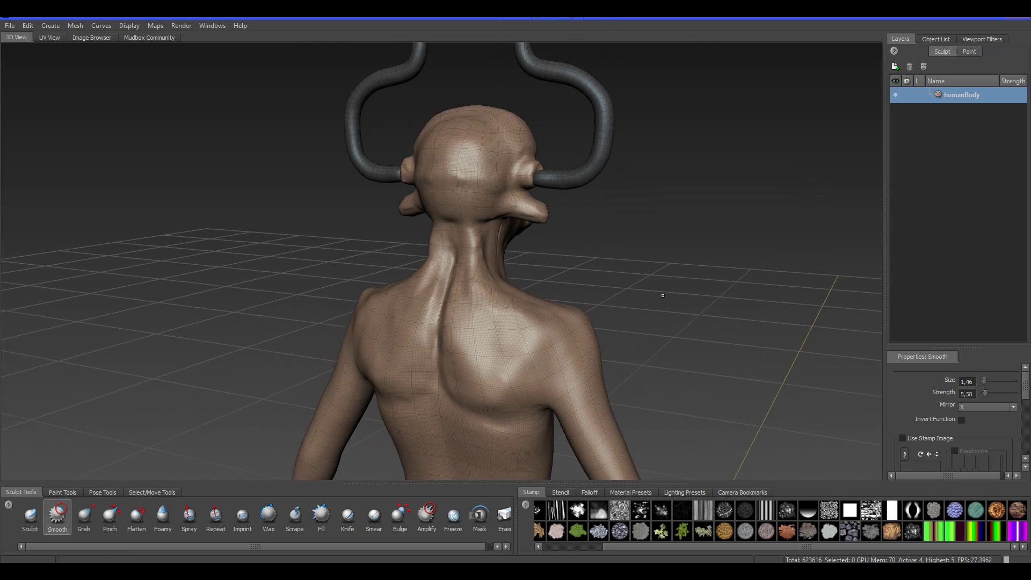
pyautogui.moveTo(662, 295)
pyautogui.keyDown('alt'); pyautogui.mouseDown()
pyautogui.moveTo(530, 247)
pyautogui.moveTo(448, 243)
pyautogui.moveTo(414, 310)
pyautogui.mouseUp(); pyautogui.keyUp('alt')
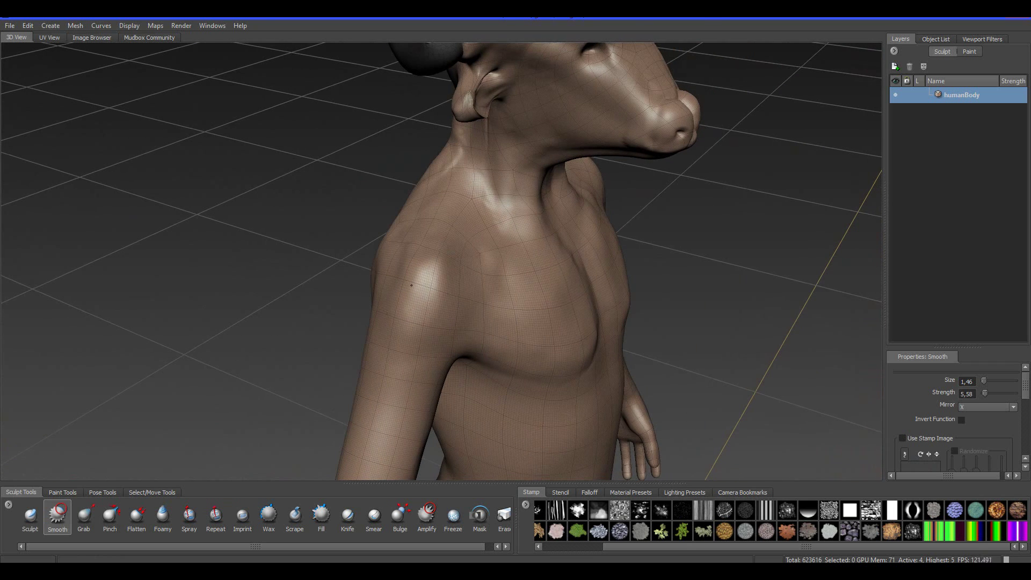
pyautogui.click(30, 516)
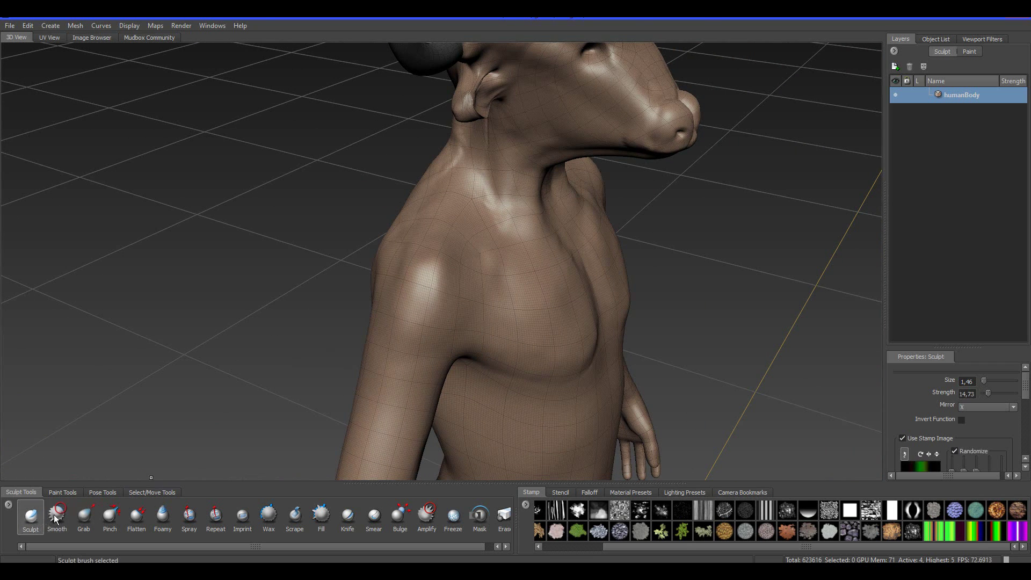
pyautogui.moveTo(331, 209)
pyautogui.keyDown('alt'); pyautogui.mouseDown()
pyautogui.moveTo(415, 296)
pyautogui.moveTo(412, 336)
pyautogui.moveTo(408, 292)
pyautogui.moveTo(395, 365)
pyautogui.moveTo(423, 267)
pyautogui.mouseUp(); pyautogui.keyUp('alt')
pyautogui.moveTo(405, 304)
pyautogui.mouseDown()
pyautogui.moveTo(433, 281)
pyautogui.moveTo(393, 295)
pyautogui.mouseUp()
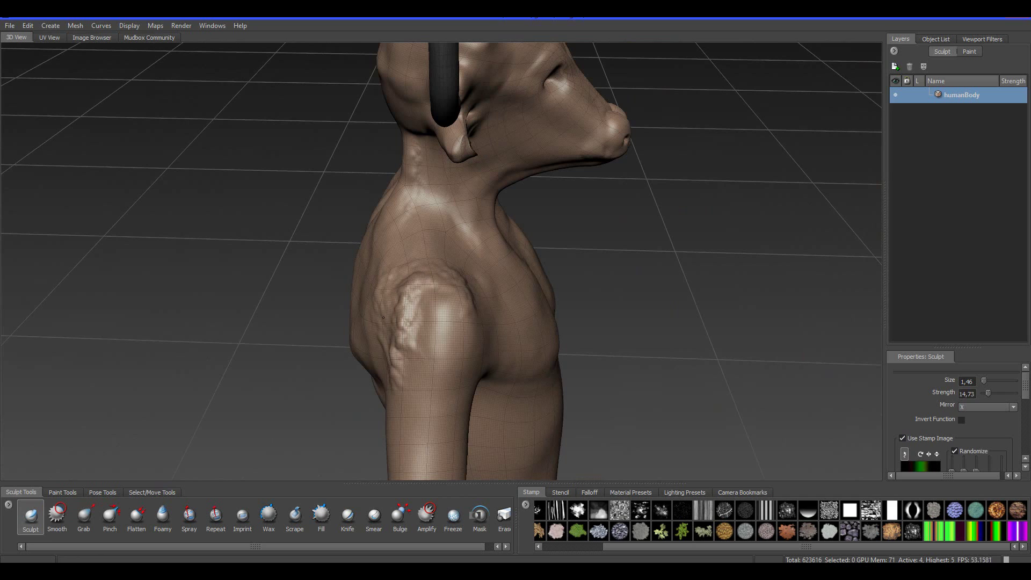
pyautogui.moveTo(423, 352)
pyautogui.mouseDown()
pyautogui.moveTo(425, 311)
pyautogui.moveTo(397, 321)
pyautogui.moveTo(413, 317)
pyautogui.moveTo(408, 298)
pyautogui.moveTo(402, 361)
pyautogui.moveTo(446, 342)
pyautogui.moveTo(429, 325)
pyautogui.mouseUp()
pyautogui.click(67, 516)
pyautogui.press('b')
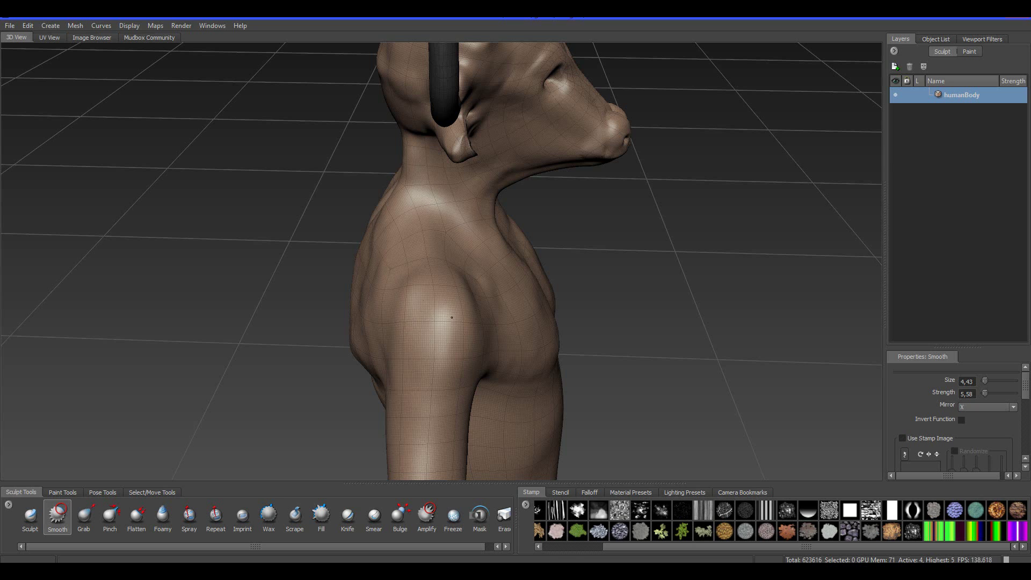
# Examine the smoothed shoulders, chest and upper back from the front, the rear and the full-figure distance.
pyautogui.scroll(-5, 485, 295)
pyautogui.keyDown('alt'); pyautogui.moveTo(510, 290); pyautogui.dragTo(440, 314, button='middle'); pyautogui.keyUp('alt')
pyautogui.keyDown('alt'); pyautogui.moveTo(440, 314); pyautogui.dragTo(429, 214); pyautogui.keyUp('alt')
pyautogui.keyDown('alt'); pyautogui.moveTo(408, 323); pyautogui.dragTo(578, 205, button='middle'); pyautogui.keyUp('alt')
pyautogui.keyDown('alt'); pyautogui.moveTo(579, 205); pyautogui.dragTo(517, 194); pyautogui.keyUp('alt')
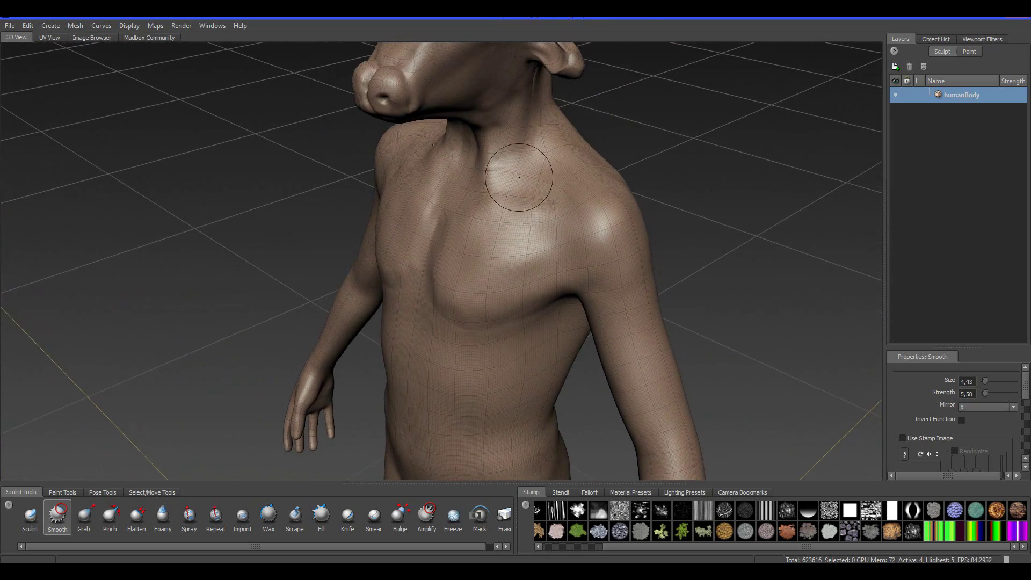
pyautogui.scroll(-6, 604, 211)
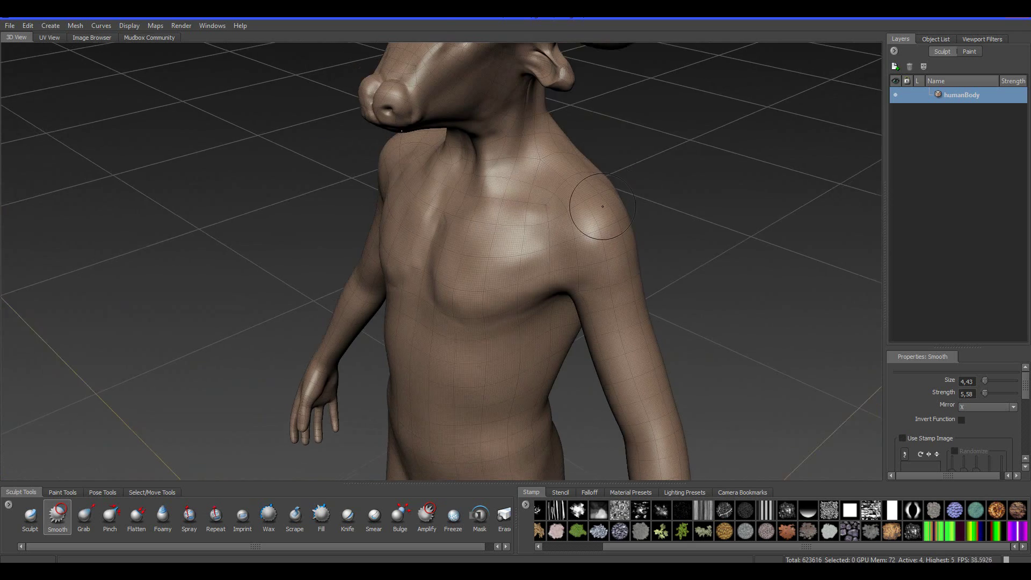
pyautogui.keyDown('alt'); pyautogui.moveTo(429, 255); pyautogui.dragTo(607, 229); pyautogui.keyUp('alt')
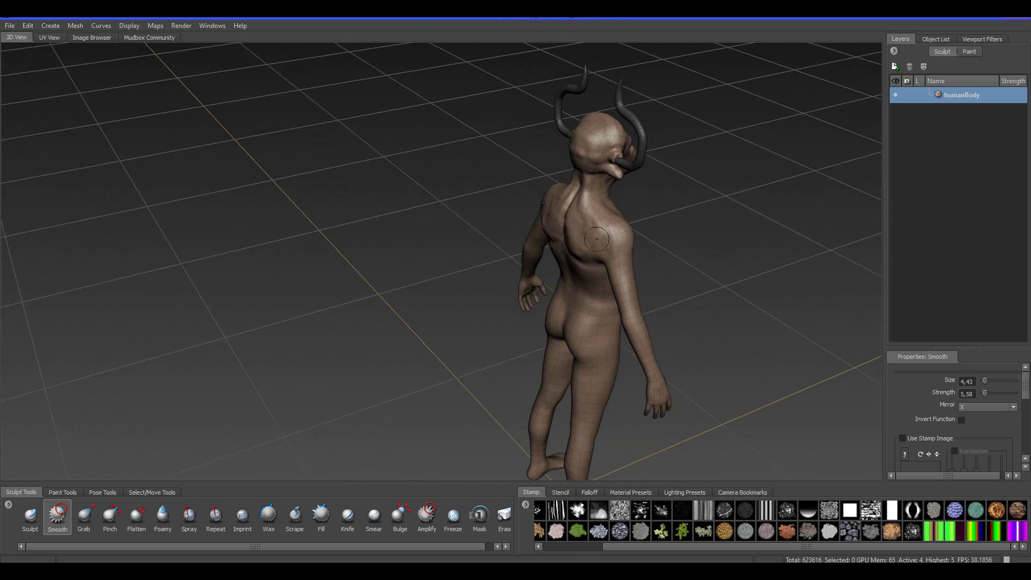
pyautogui.moveTo(723, 227)
pyautogui.keyDown('alt'); pyautogui.mouseDown()
pyautogui.moveTo(647, 281)
pyautogui.moveTo(644, 253)
pyautogui.moveTo(707, 318)
pyautogui.moveTo(483, 173)
pyautogui.moveTo(430, 284)
pyautogui.moveTo(267, 218)
pyautogui.moveTo(252, 250)
pyautogui.moveTo(508, 282)
pyautogui.mouseUp(); pyautogui.keyUp('alt')
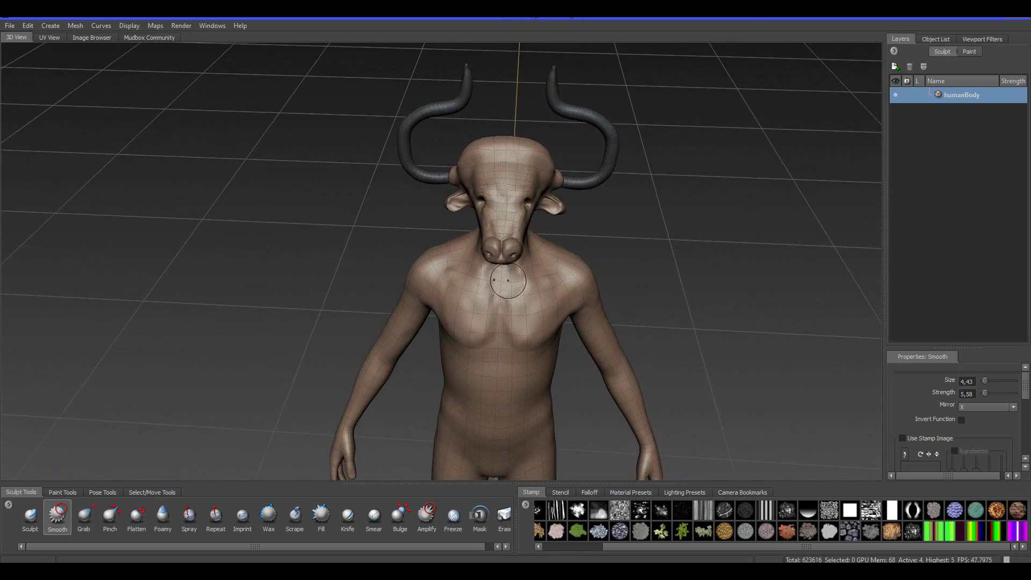
# Inspect the sternum up close, and check the torso, arms and lower back from the front, side and rear.
pyautogui.scroll(6, 508, 281)
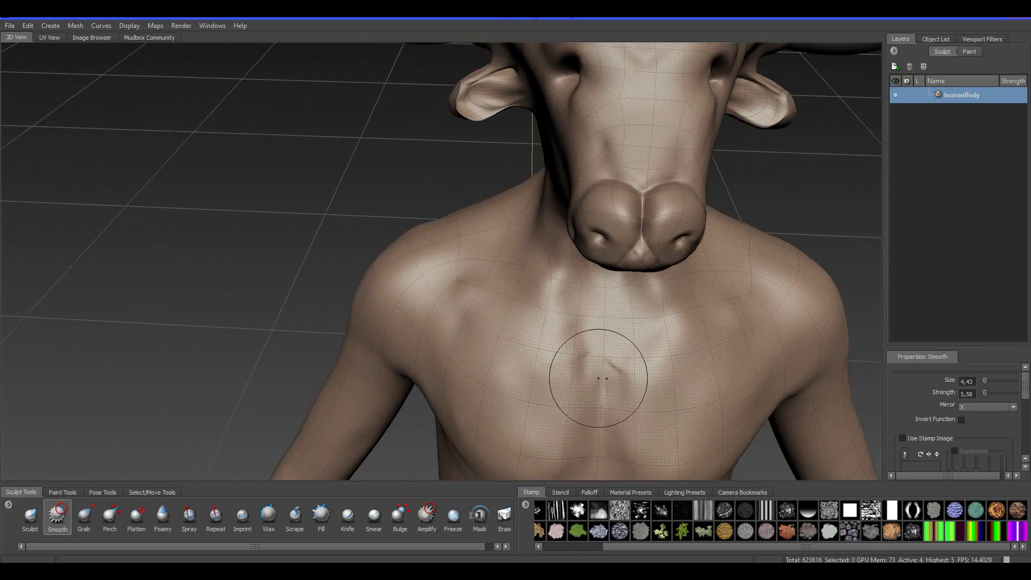
pyautogui.scroll(-5, 597, 385)
pyautogui.keyDown('alt'); pyautogui.moveTo(590, 361); pyautogui.dragTo(548, 214, button='middle'); pyautogui.keyUp('alt')
pyautogui.keyDown('alt'); pyautogui.moveTo(548, 252); pyautogui.dragTo(445, 225); pyautogui.keyUp('alt')
pyautogui.keyDown('alt'); pyautogui.moveTo(488, 290); pyautogui.dragTo(447, 240, button='middle'); pyautogui.keyUp('alt')
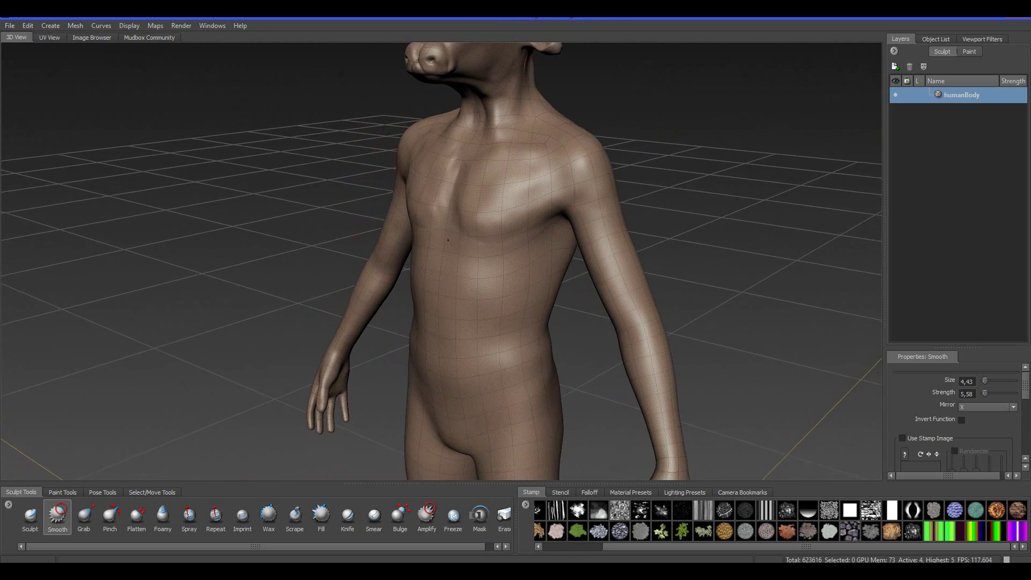
pyautogui.keyDown('alt'); pyautogui.moveTo(447, 240); pyautogui.dragTo(446, 244); pyautogui.keyUp('alt')
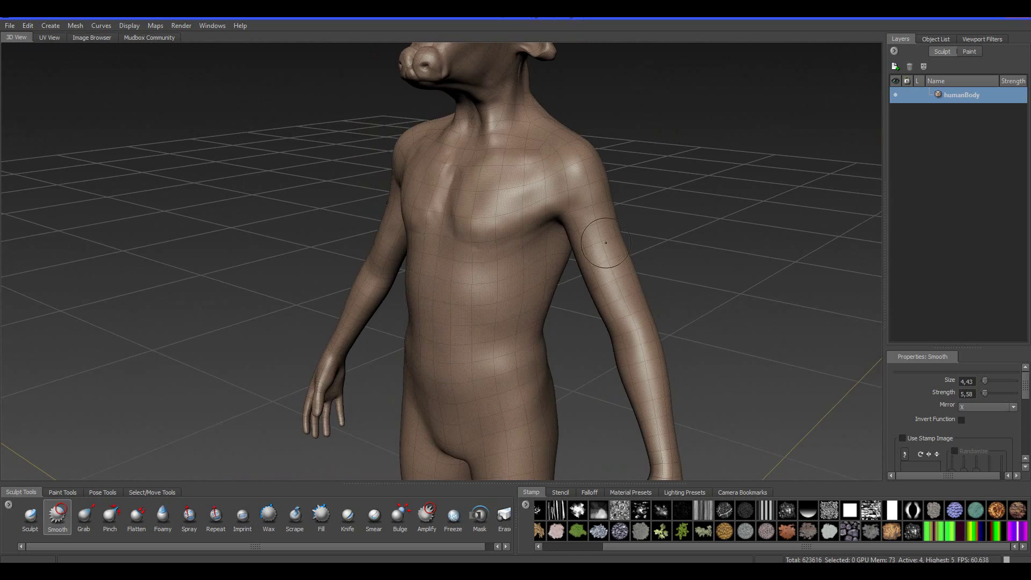
pyautogui.keyDown('alt'); pyautogui.moveTo(606, 243); pyautogui.dragTo(506, 304, button='middle'); pyautogui.keyUp('alt')
pyautogui.keyDown('alt'); pyautogui.moveTo(506, 304); pyautogui.dragTo(290, 309); pyautogui.keyUp('alt')
pyautogui.keyDown('alt'); pyautogui.moveTo(596, 440); pyautogui.dragTo(555, 321, button='middle'); pyautogui.keyUp('alt')
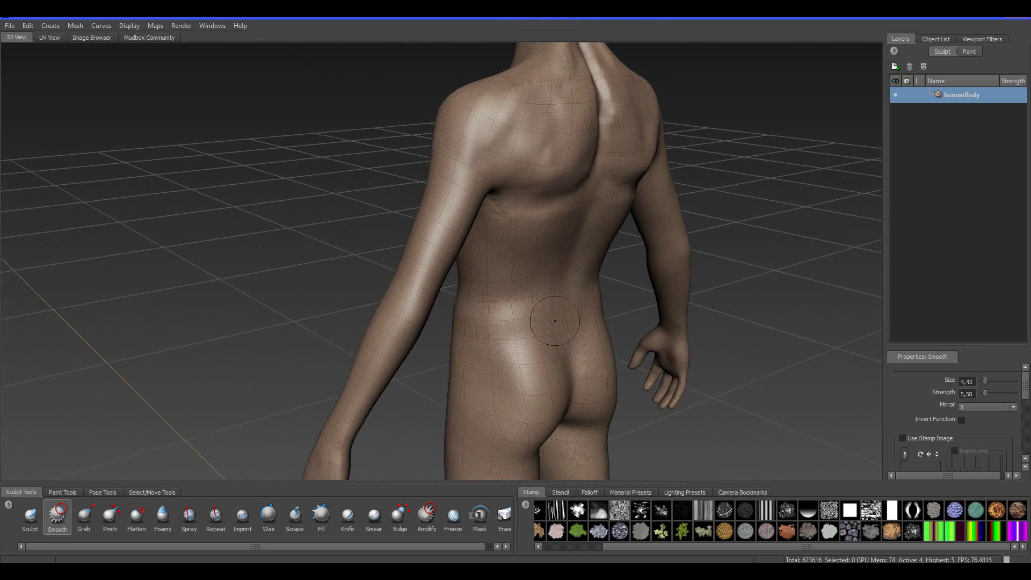
pyautogui.keyDown('alt'); pyautogui.moveTo(471, 252); pyautogui.dragTo(583, 263); pyautogui.keyUp('alt')
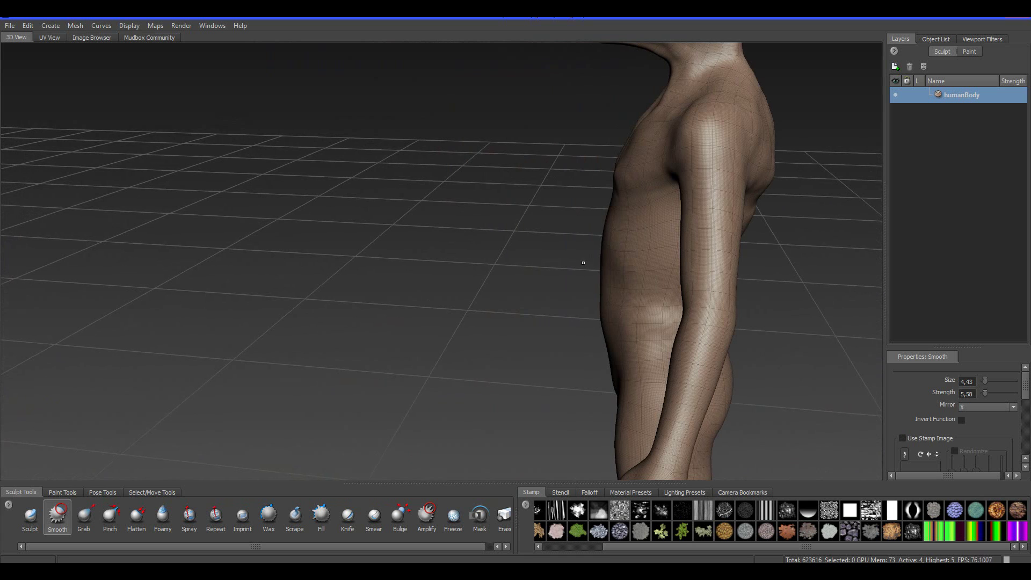
pyautogui.keyDown('alt'); pyautogui.moveTo(655, 227); pyautogui.dragTo(525, 322); pyautogui.keyUp('alt')
pyautogui.keyDown('alt'); pyautogui.moveTo(525, 322); pyautogui.dragTo(662, 266, button='middle'); pyautogui.keyUp('alt')
pyautogui.keyDown('alt'); pyautogui.moveTo(626, 209); pyautogui.dragTo(621, 320, button='middle'); pyautogui.keyUp('alt')
pyautogui.keyDown('alt'); pyautogui.moveTo(621, 320); pyautogui.dragTo(513, 308); pyautogui.keyUp('alt')
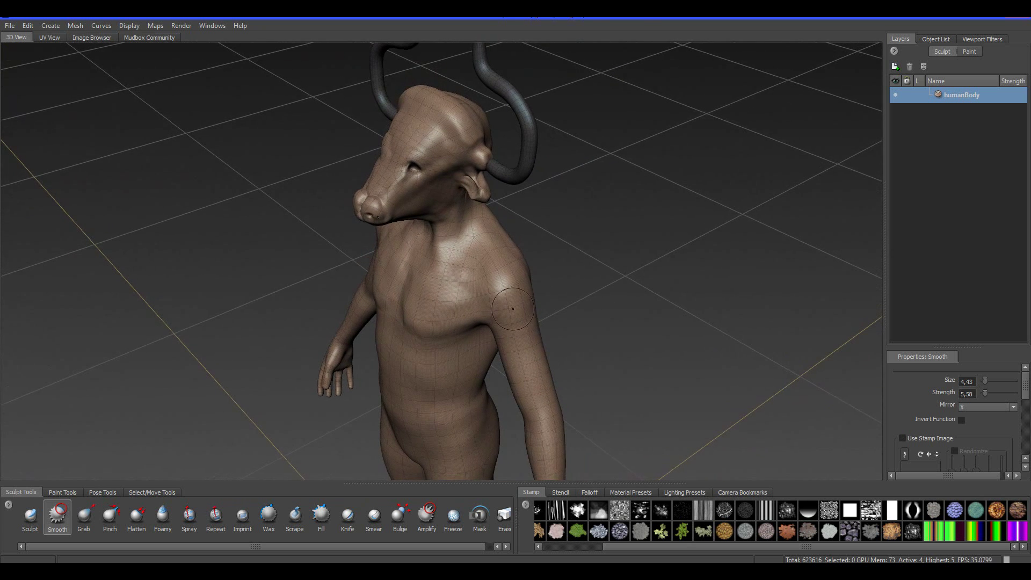